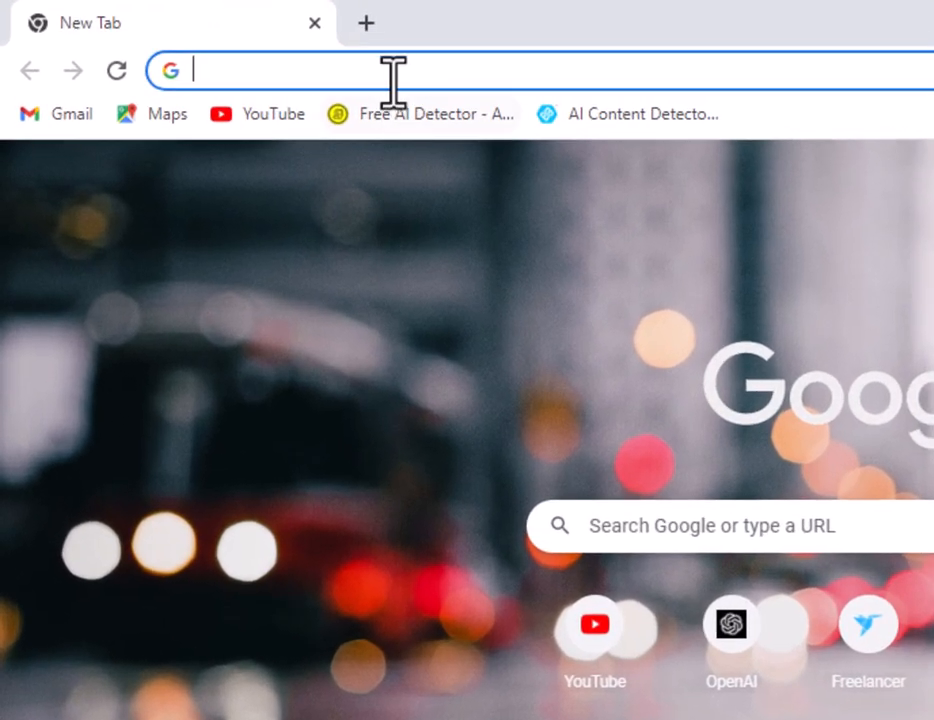
# Step: Search Google for "sheetgpt" and open the sheetgpt.ai website from the results
pyautogui.click(257, 52)
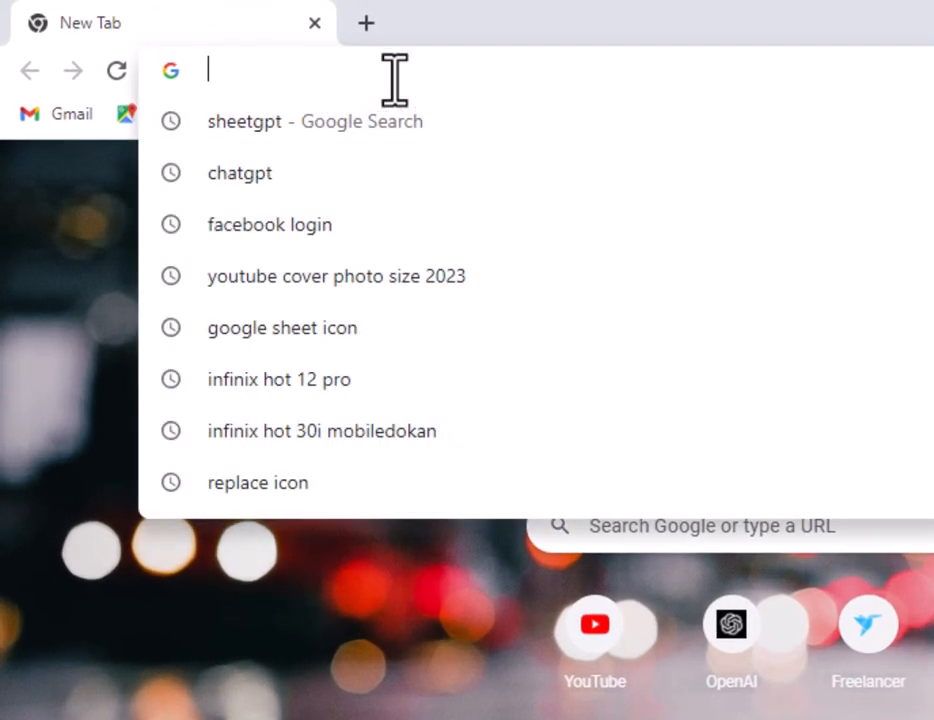
pyautogui.write('sheetgpt')
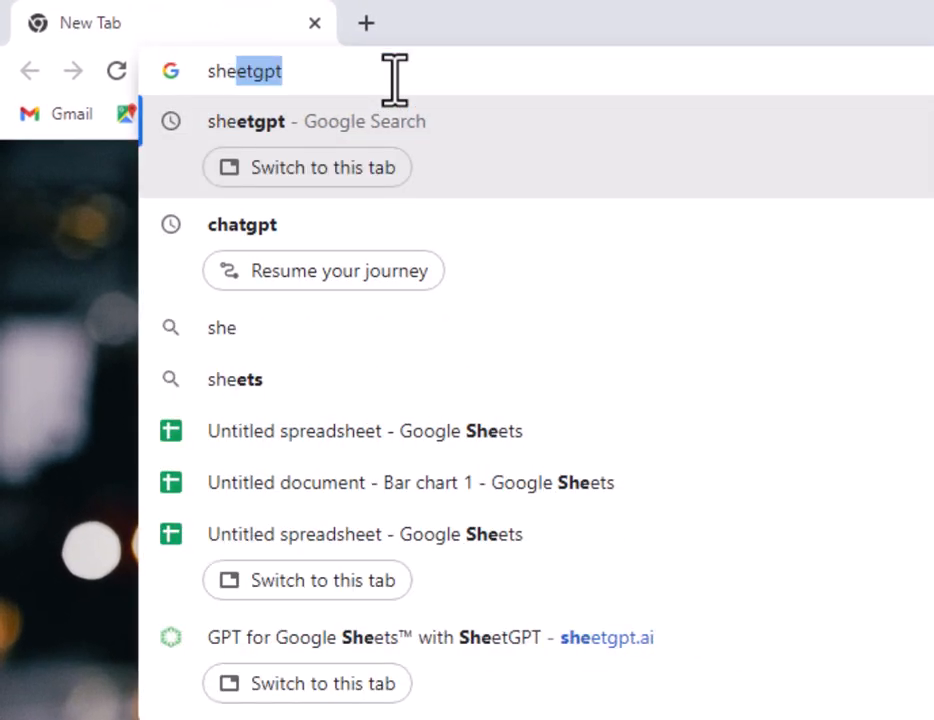
pyautogui.press('Down')
pyautogui.press('Up')
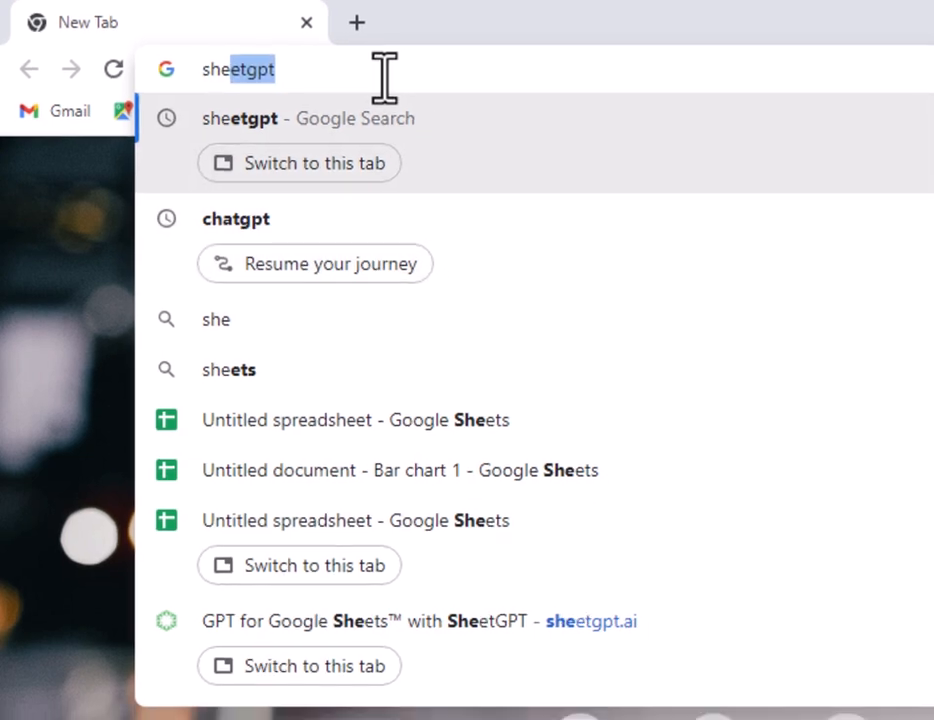
pyautogui.press('Return')
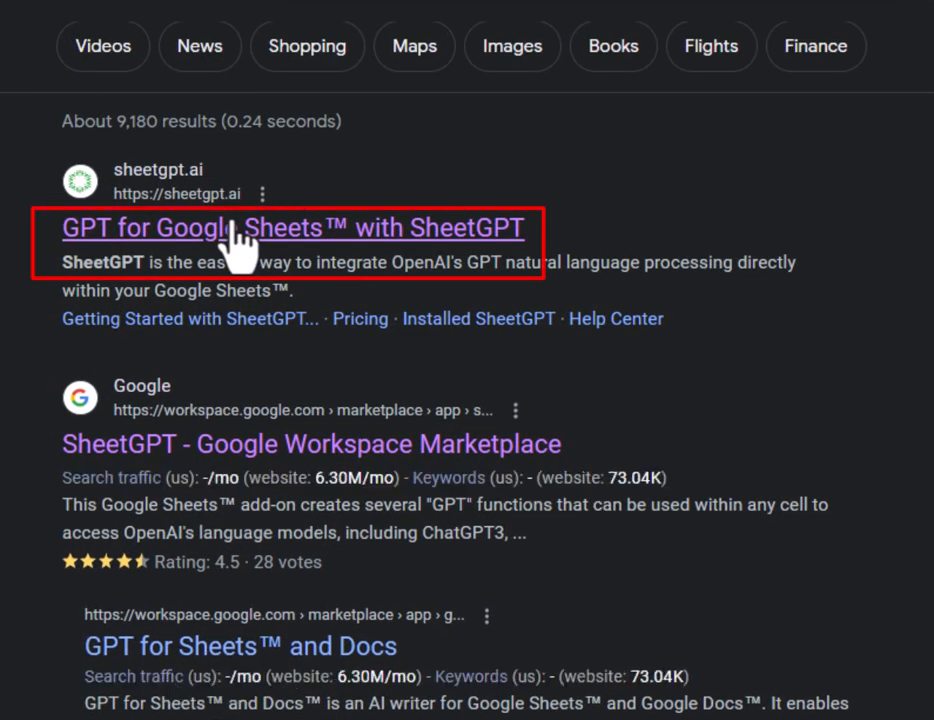
pyautogui.click(232, 230)
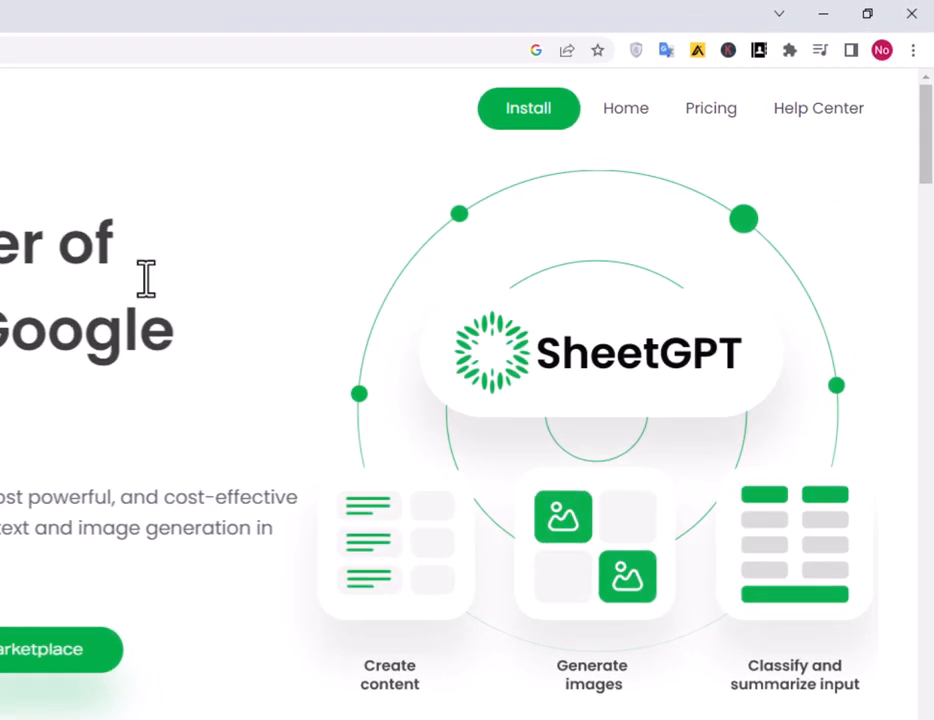
# Step: Go to SheetGPT's Google Workspace Marketplace listing from its website and start installing the add-on
pyautogui.click(528, 108)
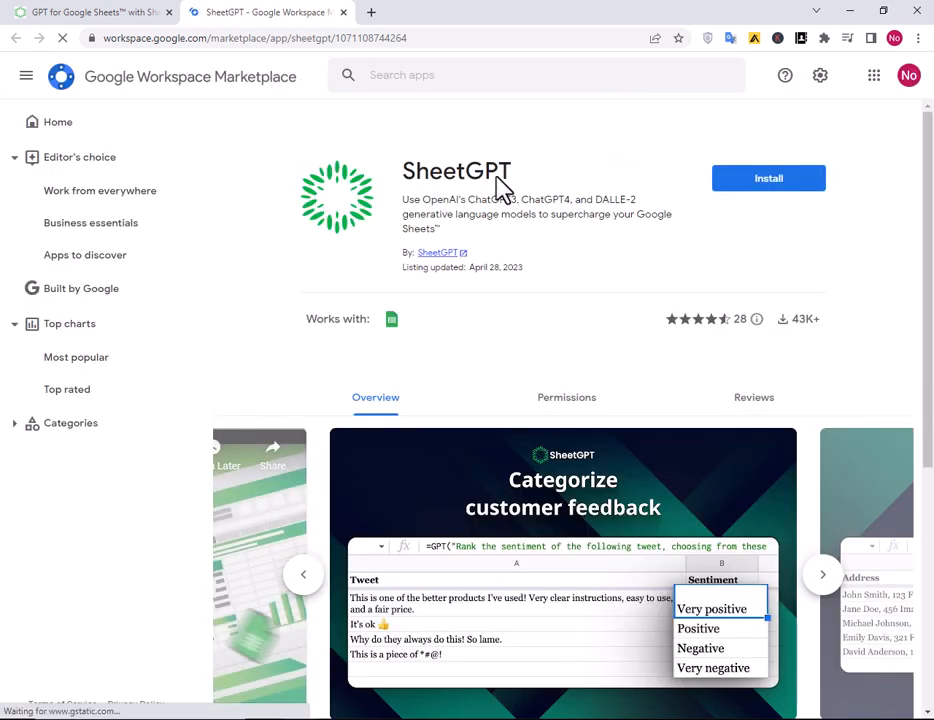
pyautogui.moveTo(407, 175); pyautogui.dragTo(518, 178)
pyautogui.click(574, 175)
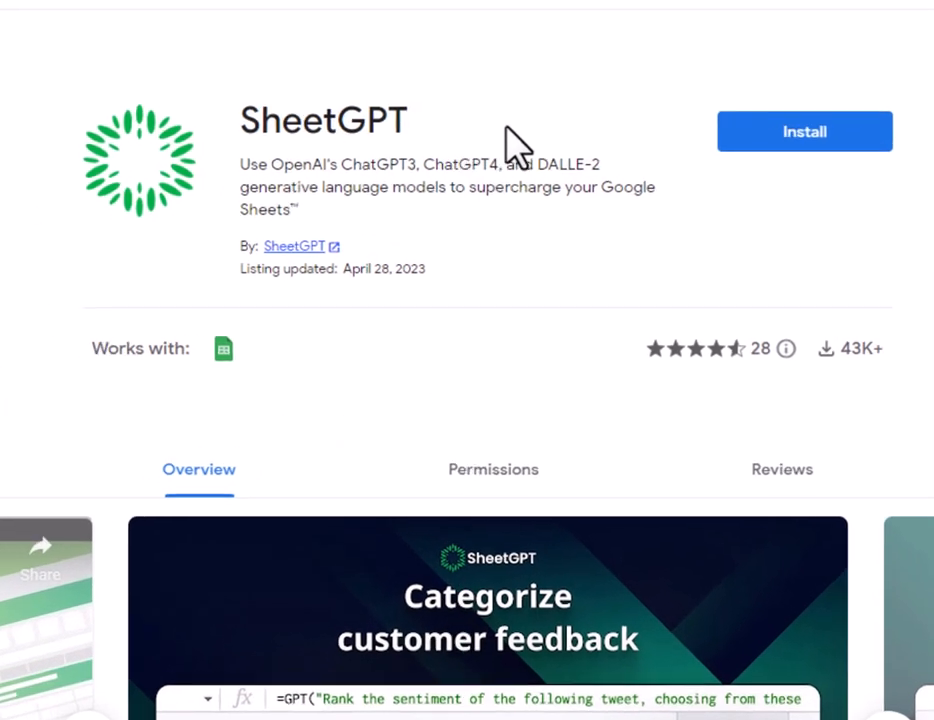
pyautogui.click(835, 131)
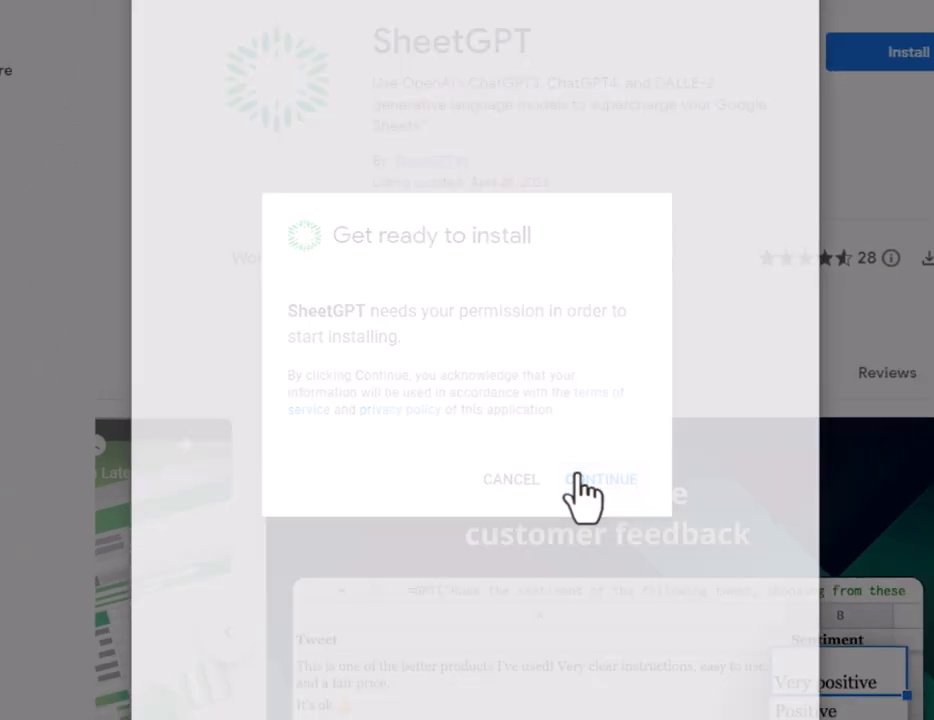
pyautogui.click(610, 487)
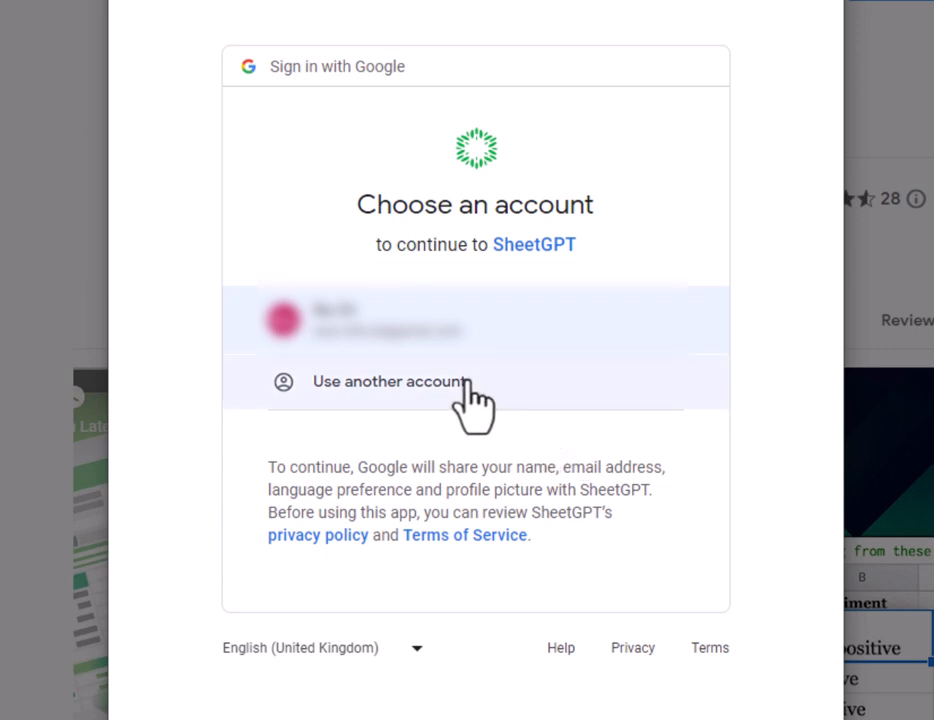
# Step: Choose the Google account, allow SheetGPT the requested access, and finish the installation
pyautogui.click(371, 315)
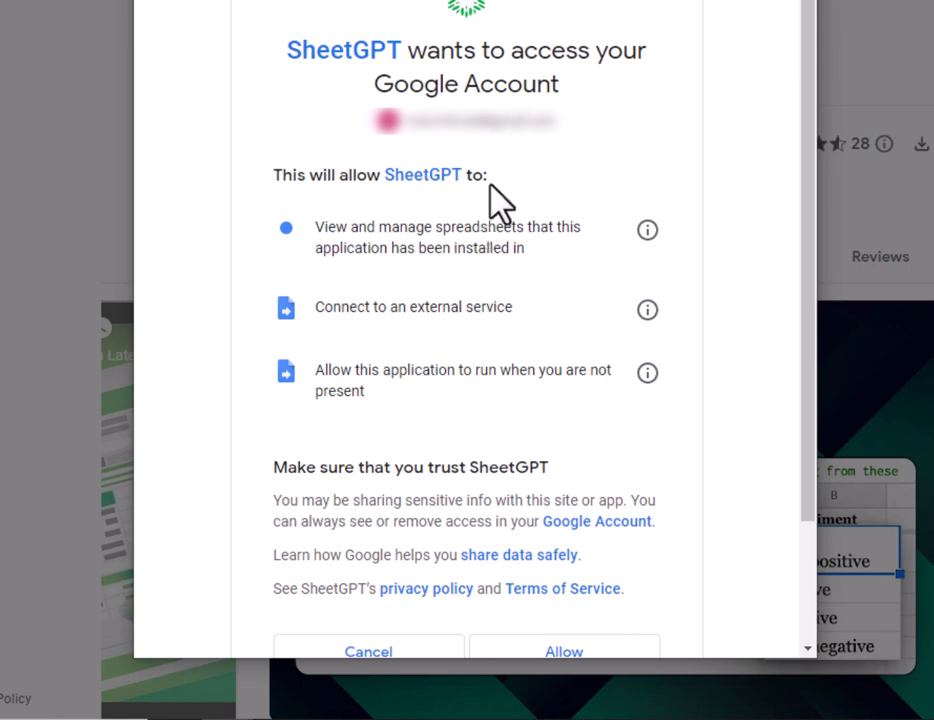
pyautogui.scroll(-1, 490, 400)
pyautogui.click(575, 505)
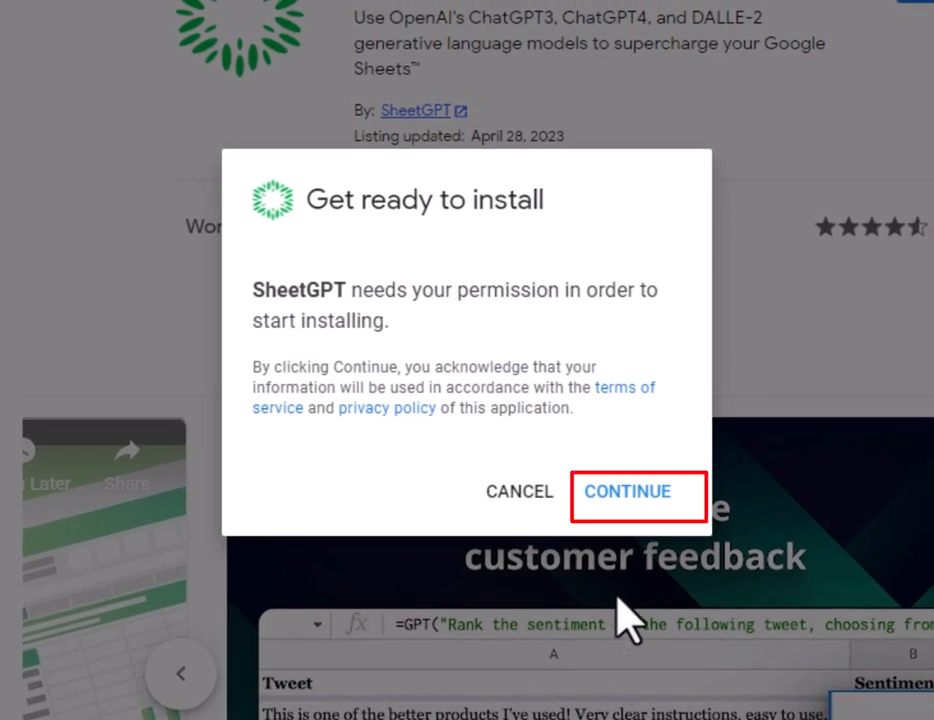
pyautogui.click(619, 455)
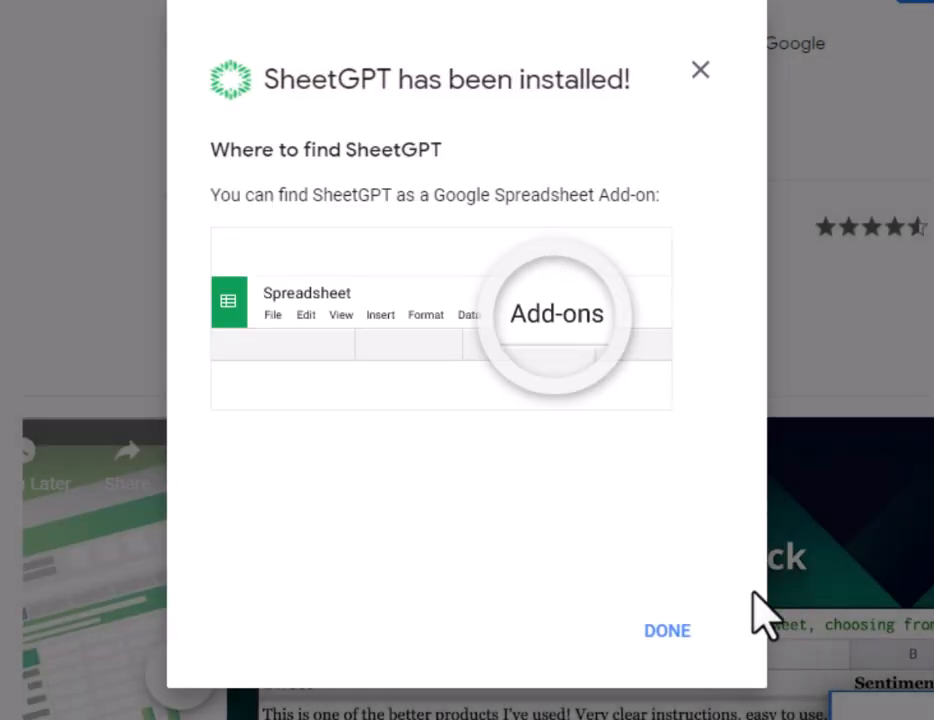
pyautogui.click(668, 640)
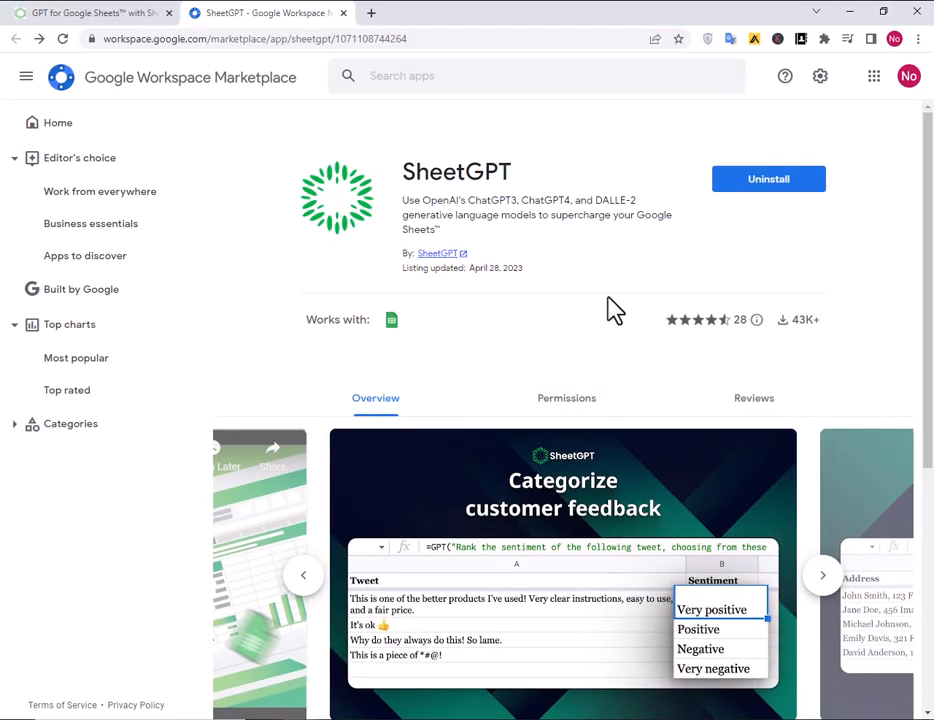
# Step: Open Google Sheets in a new browser tab, create a blank spreadsheet, and select cell C6
pyautogui.click(371, 13)
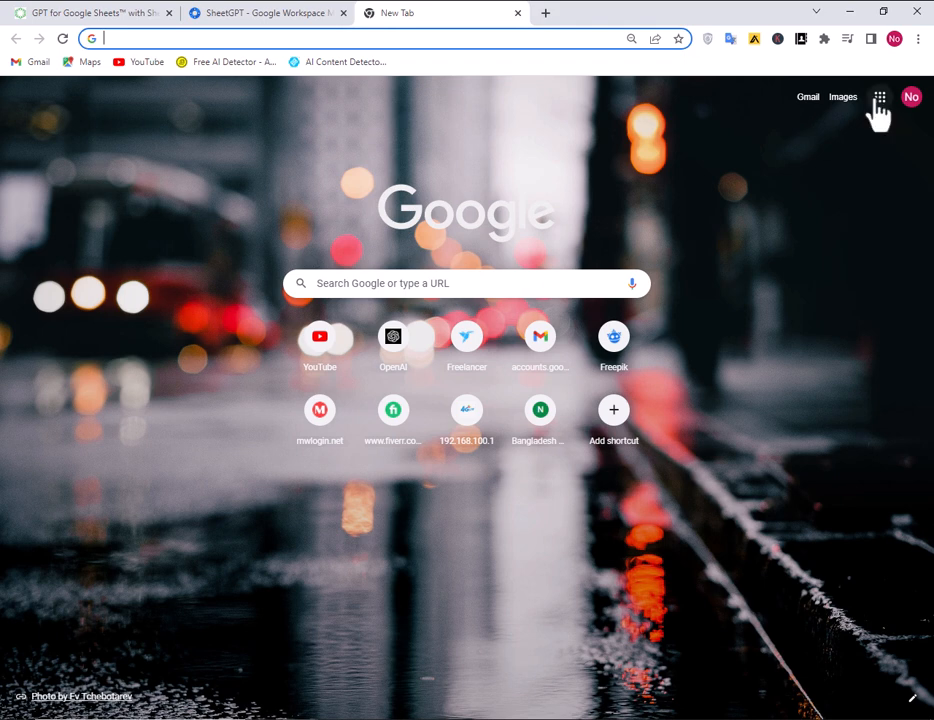
pyautogui.click(879, 100)
pyautogui.scroll(-3, 826, 262)
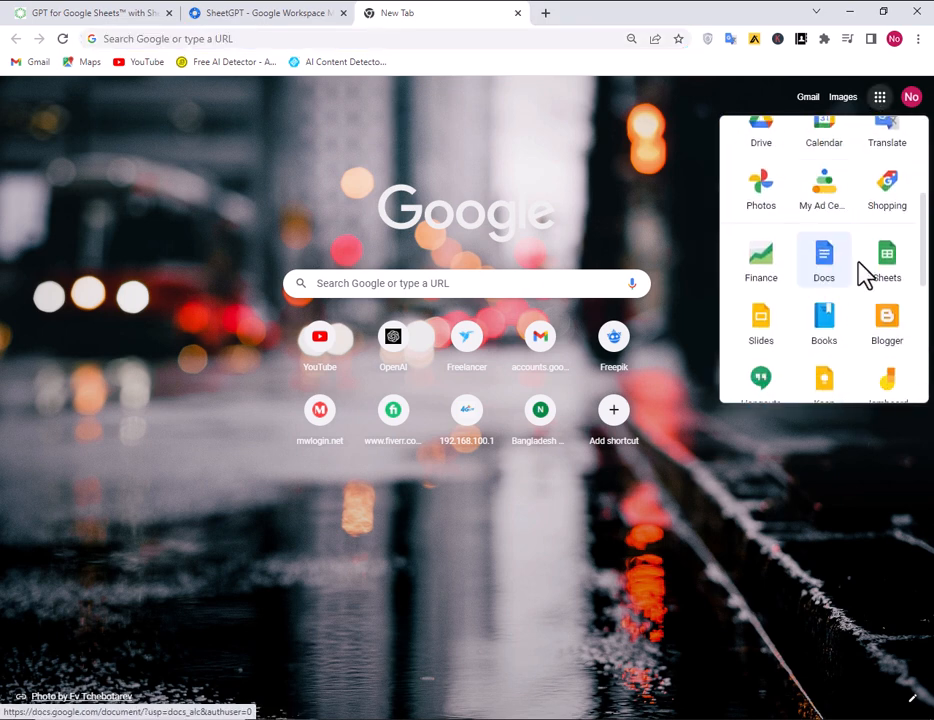
pyautogui.click(890, 268)
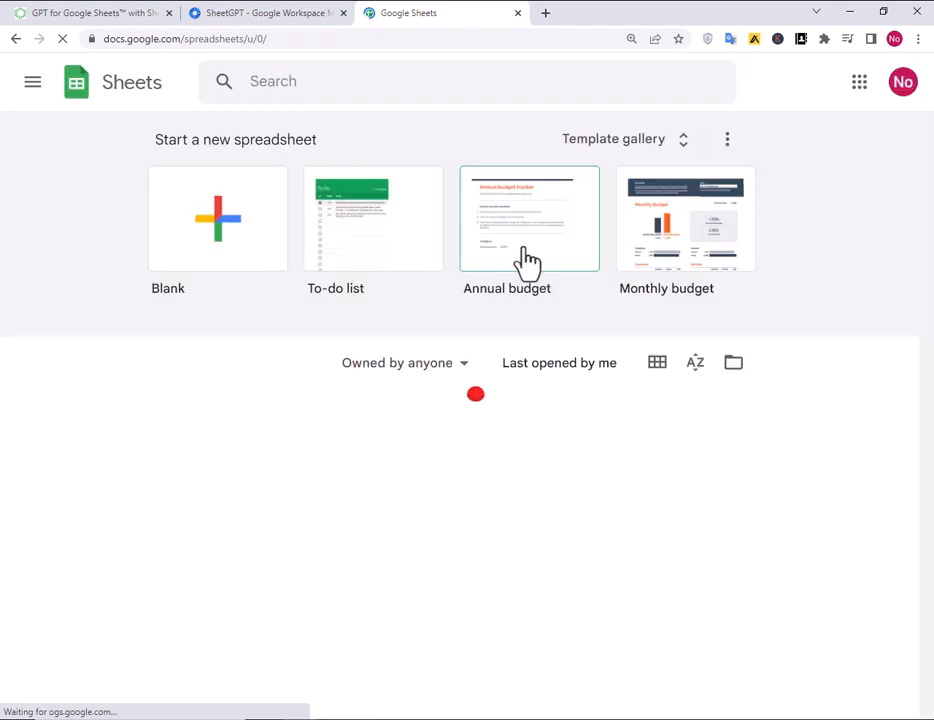
pyautogui.click(204, 228)
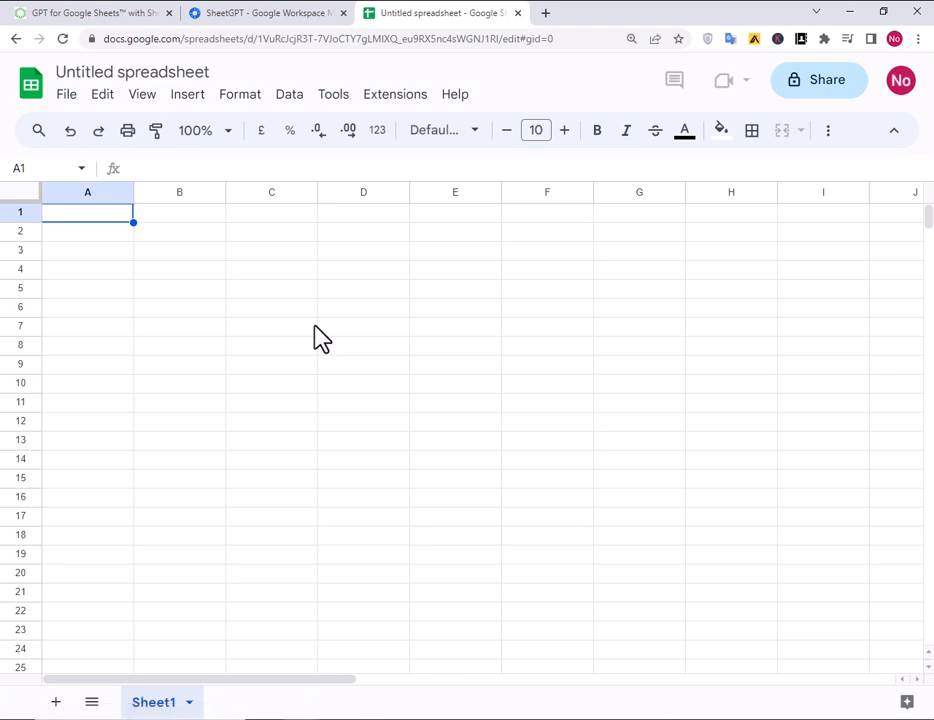
pyautogui.click(280, 310)
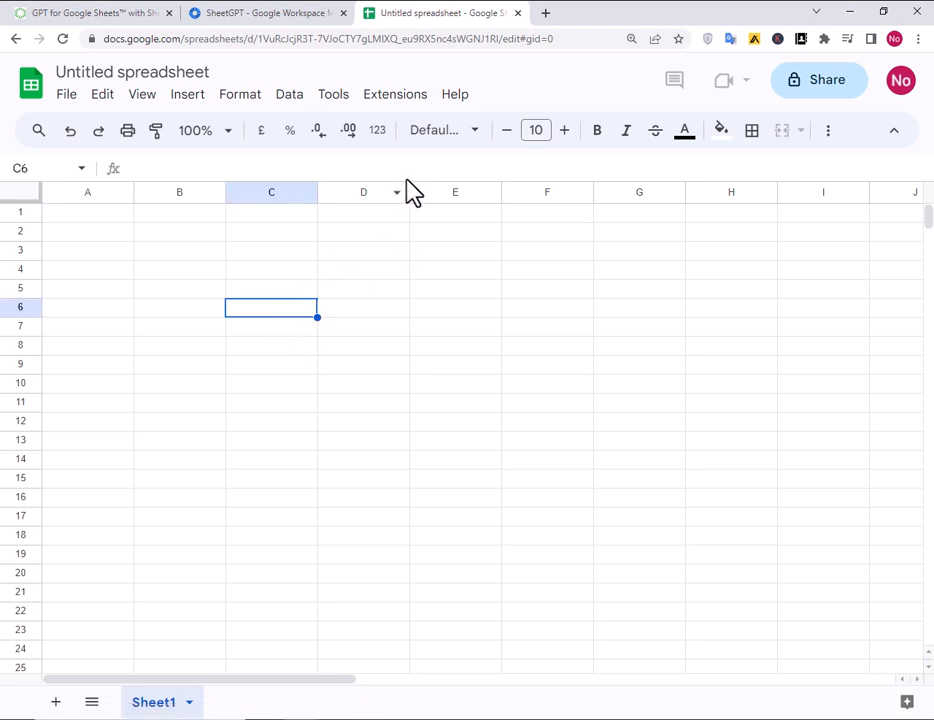
# Step: Open the SheetGPT details from the spreadsheet's list of installed add-ons
pyautogui.click(396, 96)
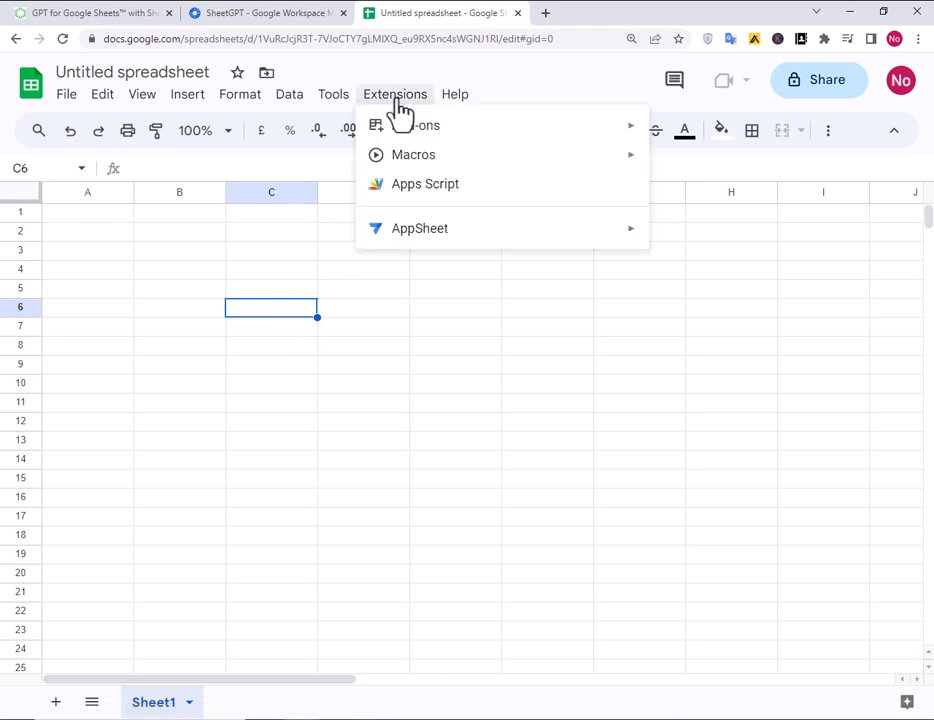
pyautogui.moveTo(420, 125)
pyautogui.click(703, 163)
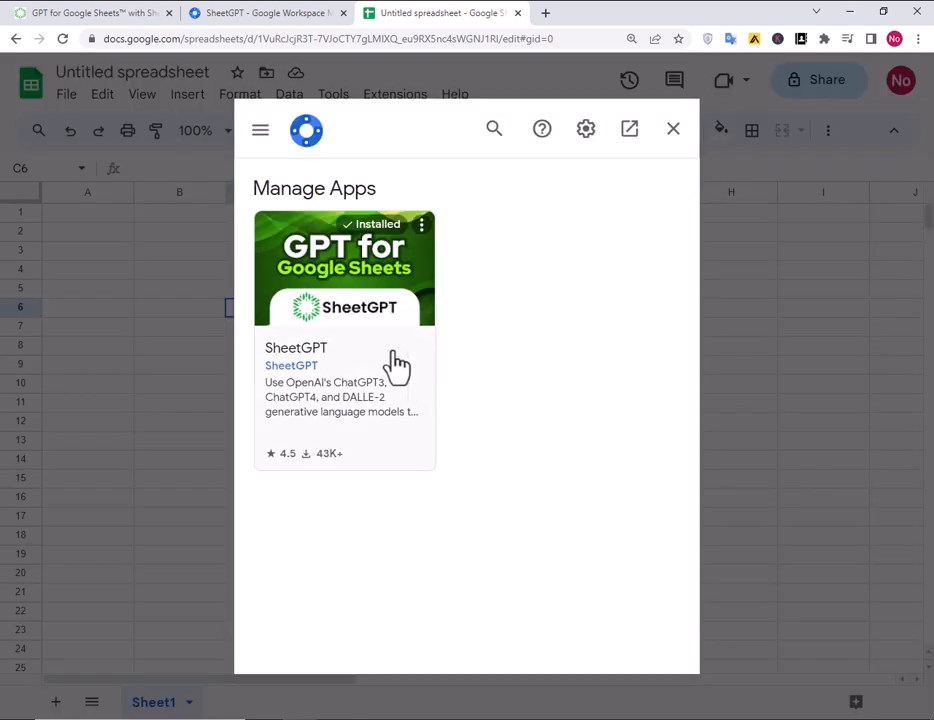
pyautogui.click(366, 336)
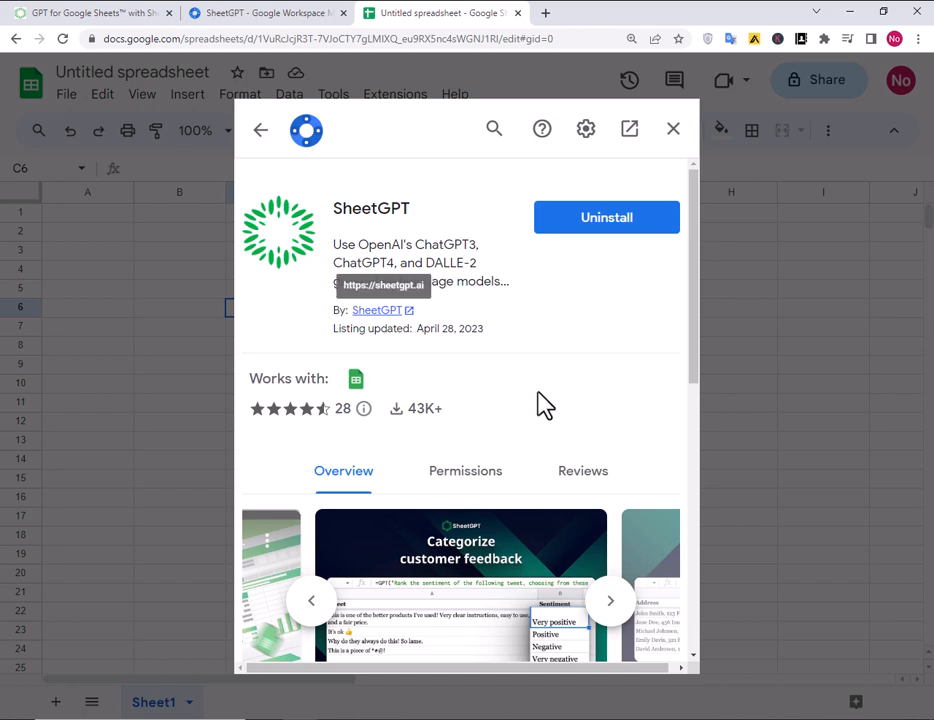
# Step: Review SheetGPT's overview, permissions, and reviews, and close the add-on details
pyautogui.scroll(-7, 538, 402)
pyautogui.scroll(3, 538, 402)
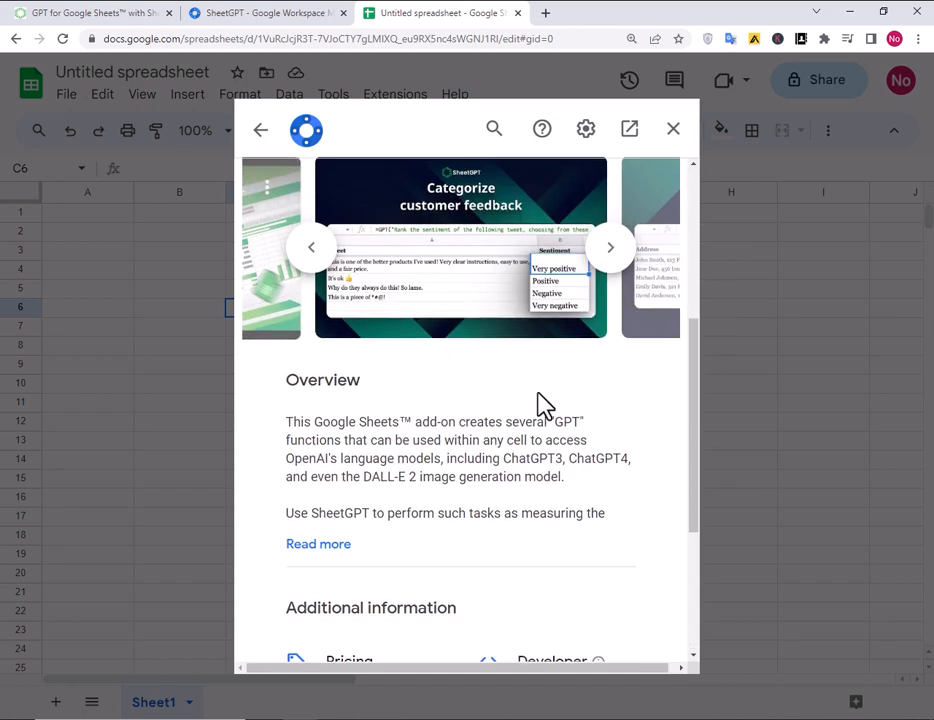
pyautogui.scroll(-3, 538, 402)
pyautogui.scroll(3, 560, 350)
pyautogui.scroll(3, 563, 349)
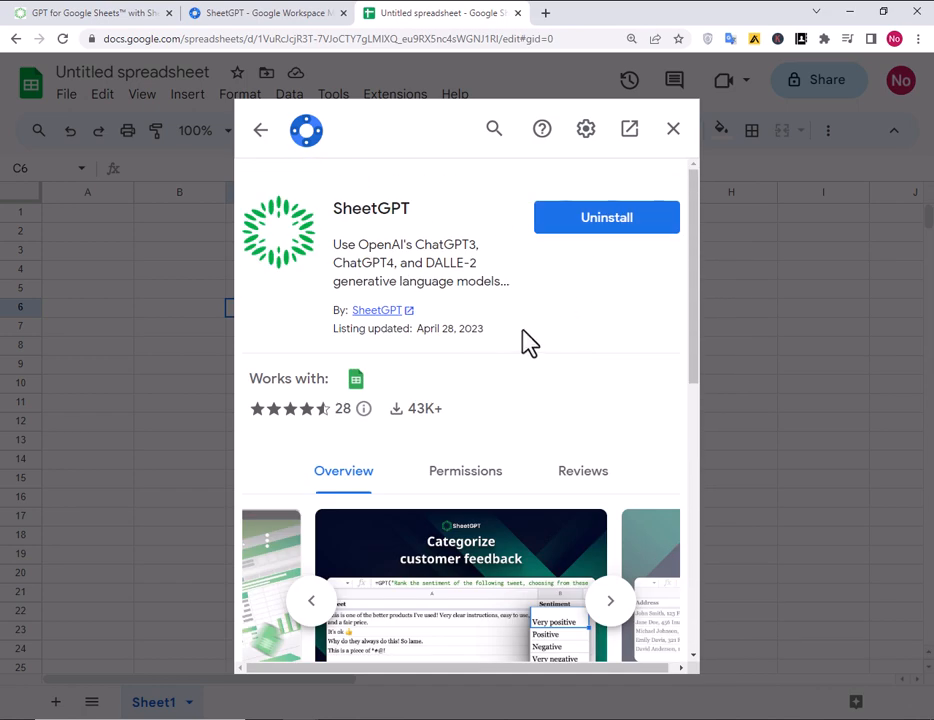
pyautogui.click(480, 477)
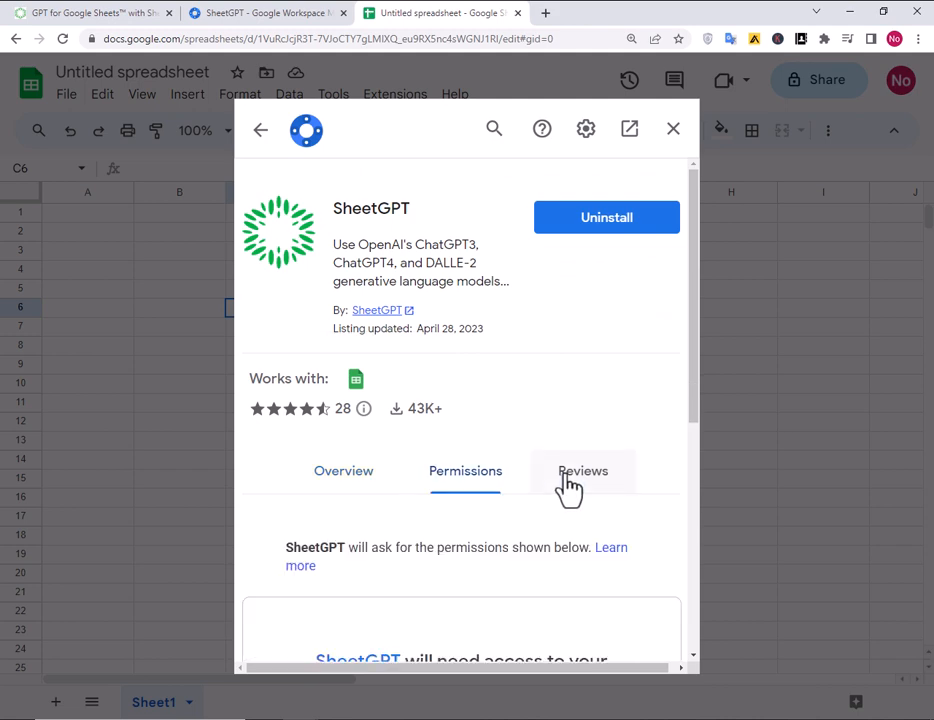
pyautogui.click(568, 485)
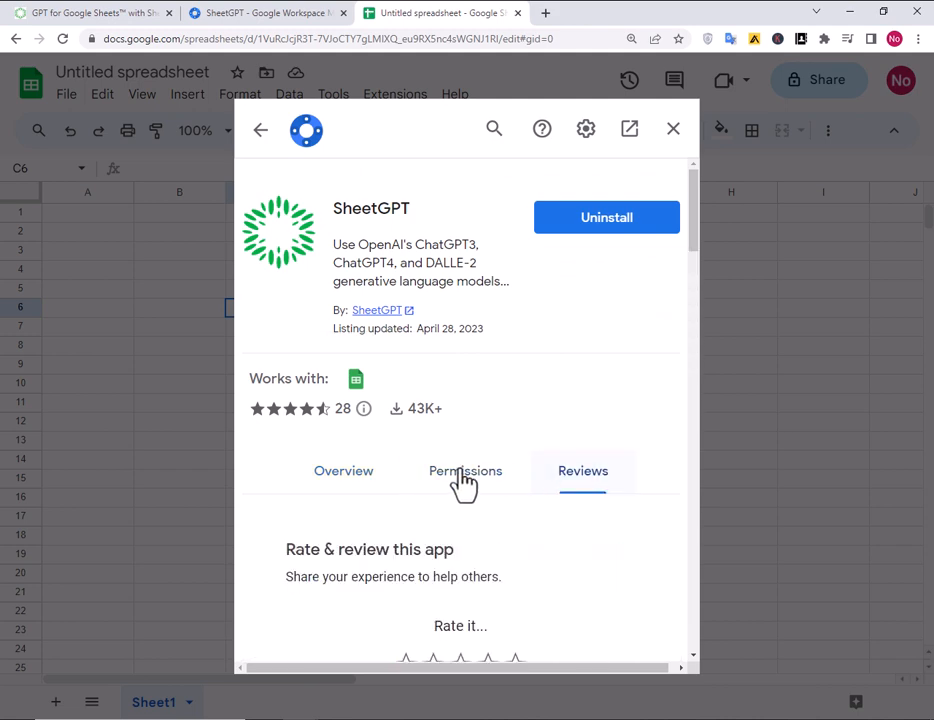
pyautogui.click(673, 129)
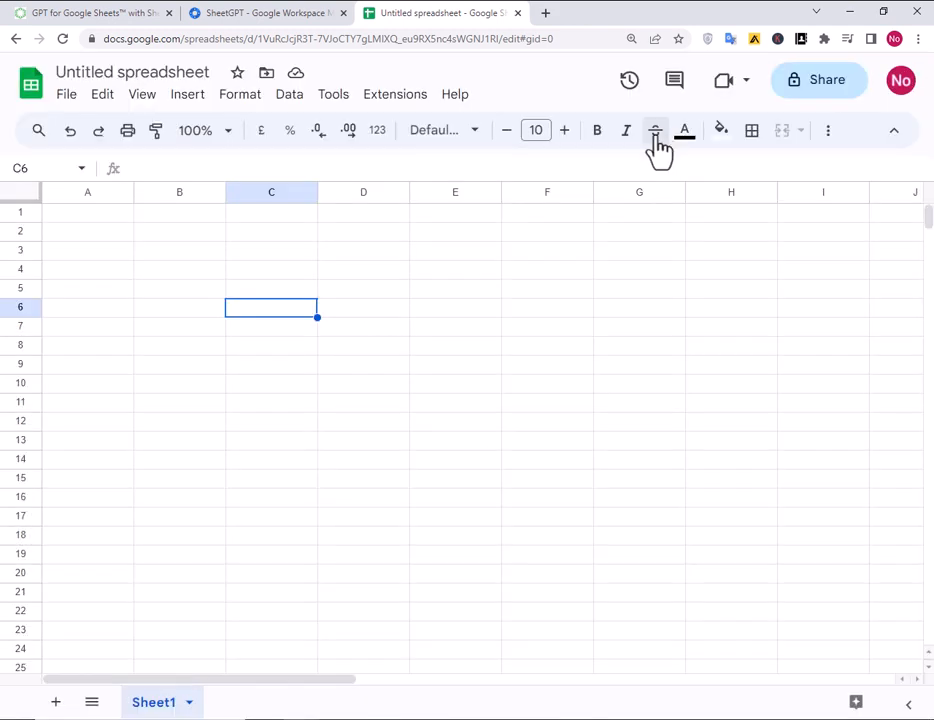
# Step: Enable SheetGPT for the current spreadsheet
pyautogui.click(352, 116)
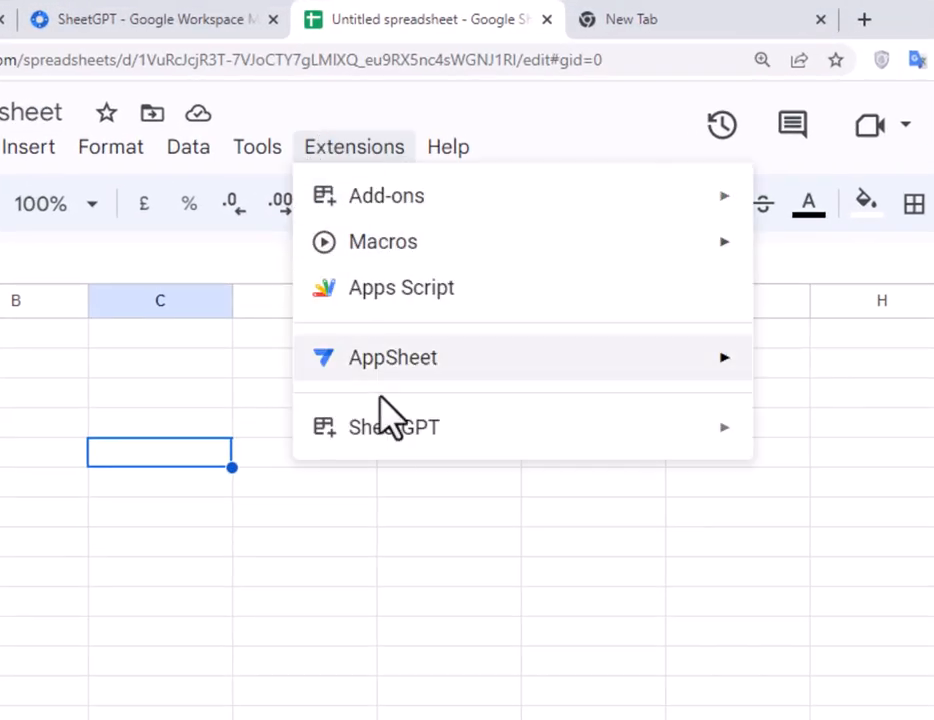
pyautogui.moveTo(408, 334)
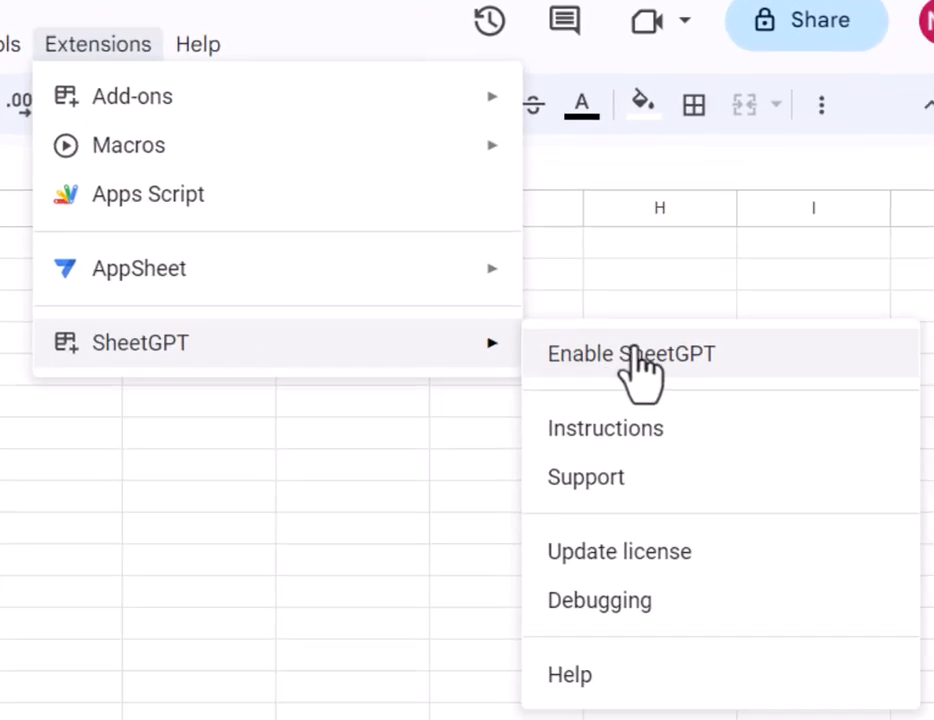
pyautogui.click(740, 362)
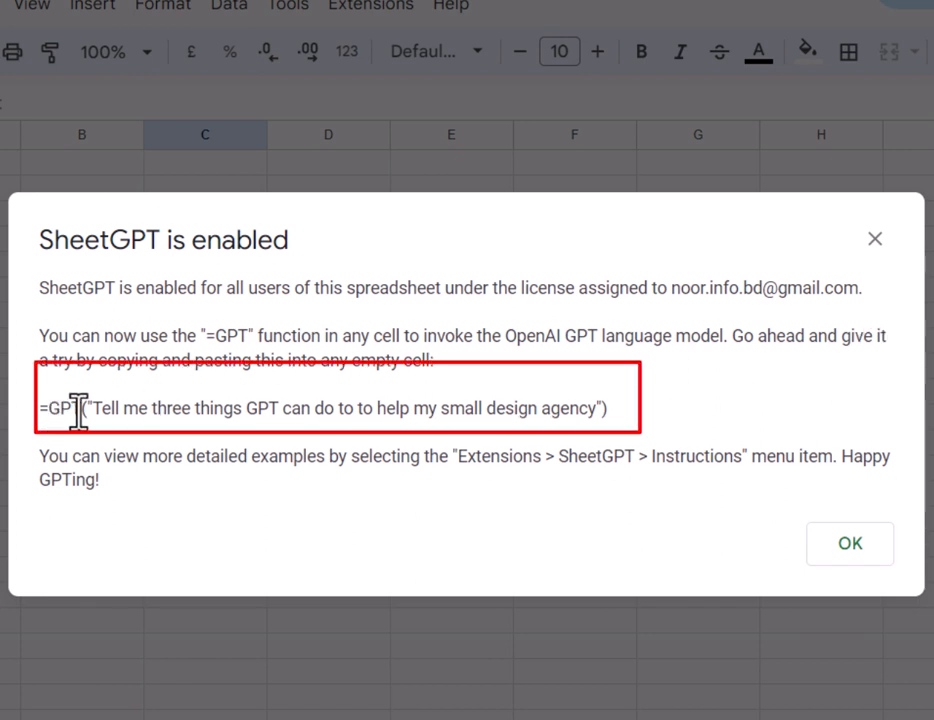
# Step: Highlight the sample =GPT formula about helping a small design agency and close the SheetGPT message
pyautogui.moveTo(50, 408)
pyautogui.mouseDown()
pyautogui.moveTo(598, 408)
pyautogui.moveTo(631, 423)
pyautogui.mouseUp()
pyautogui.click(671, 413)
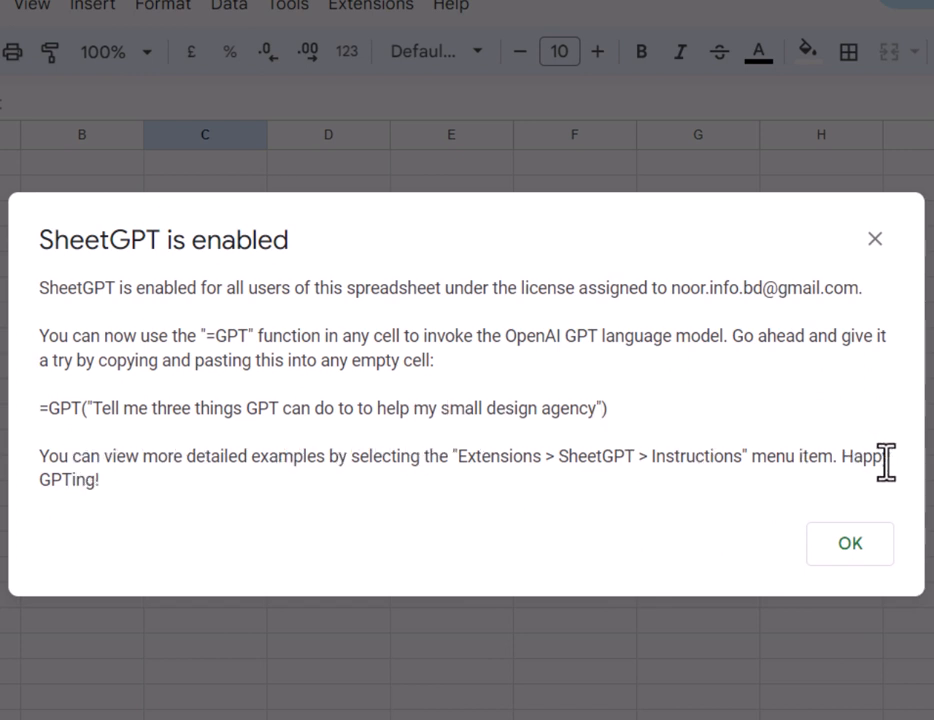
pyautogui.moveTo(40, 408); pyautogui.dragTo(660, 430)
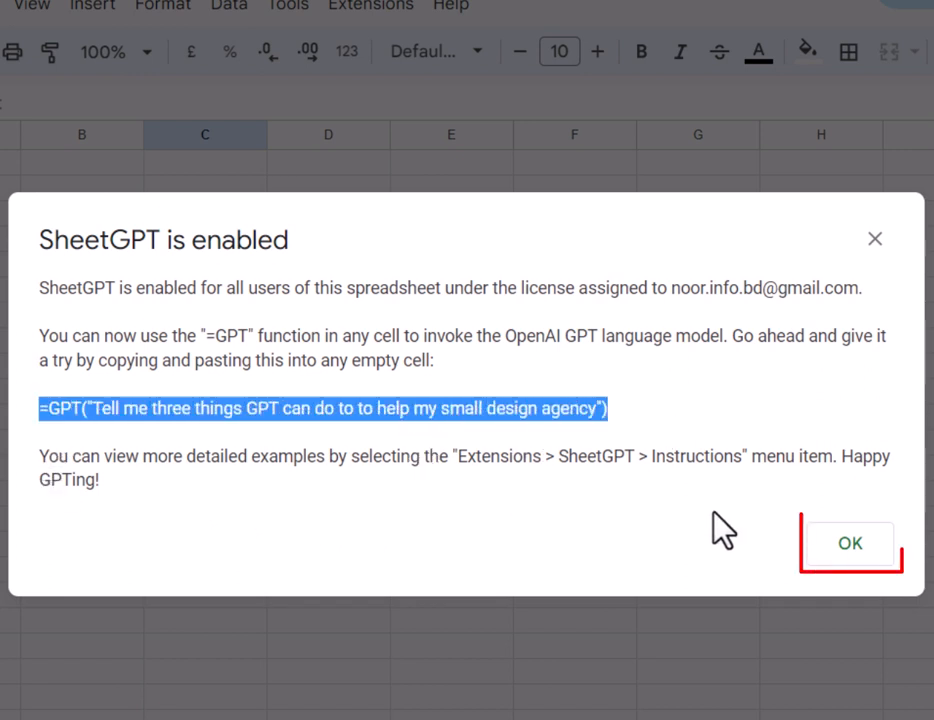
pyautogui.click(848, 545)
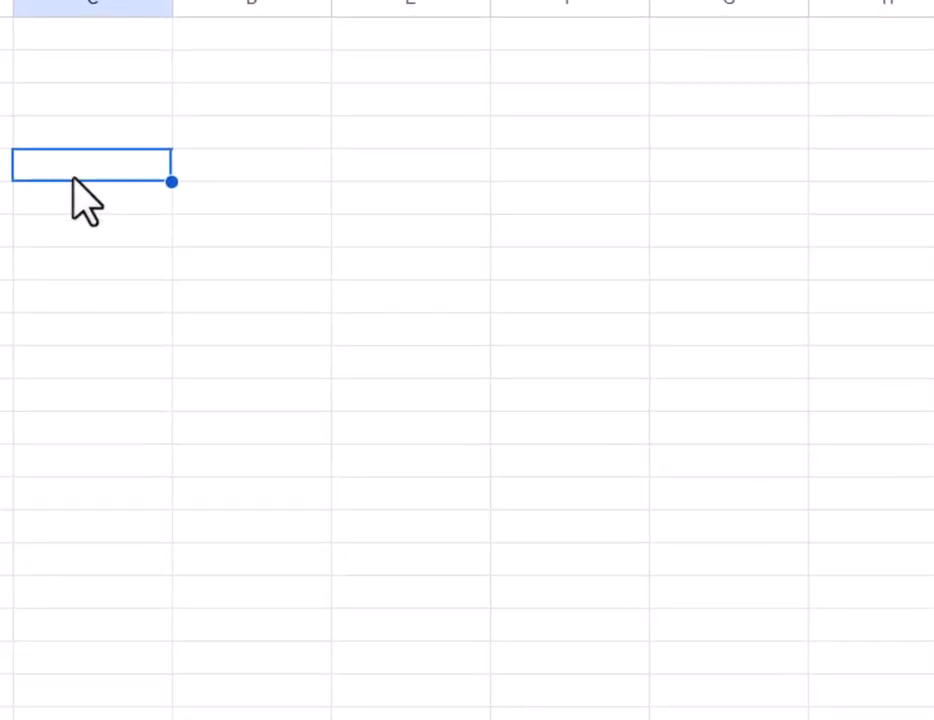
# Step: Begin a GPT formula in cell C5 with the prompt "write a 10 Graphic Desinger name"
pyautogui.write('=s')
pyautogui.press('BackSpace')
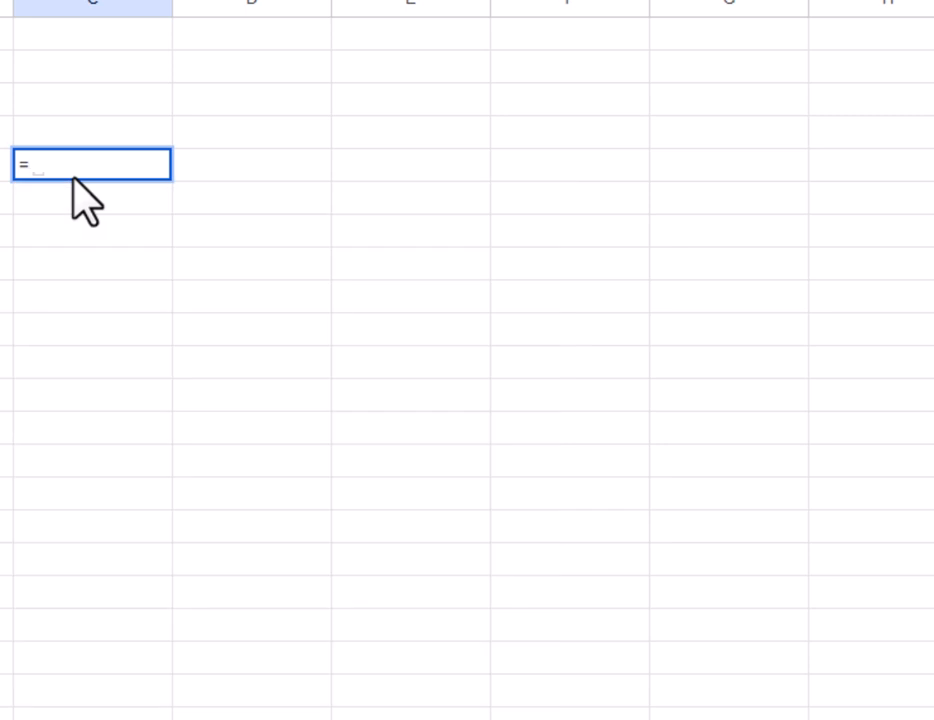
pyautogui.write('GPT')
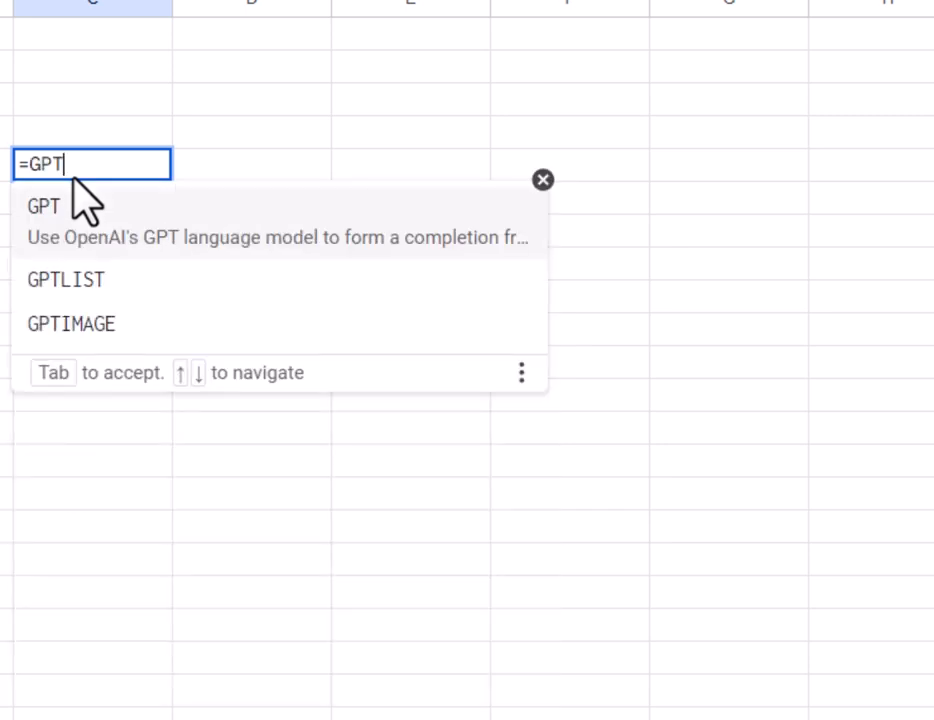
pyautogui.write('("write a 10 Gr')
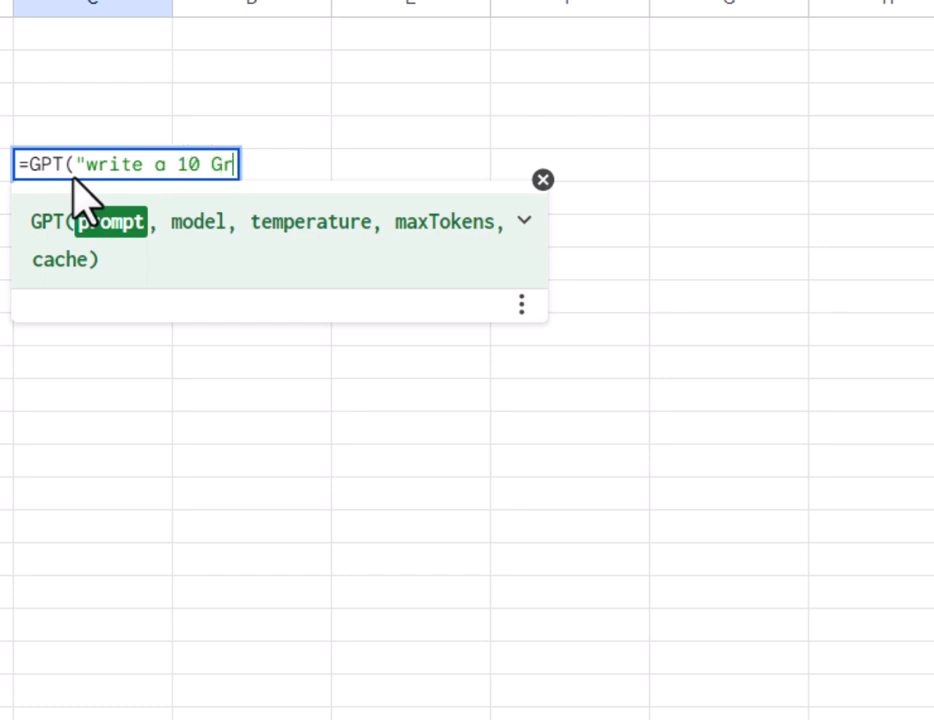
pyautogui.write('aphic De')
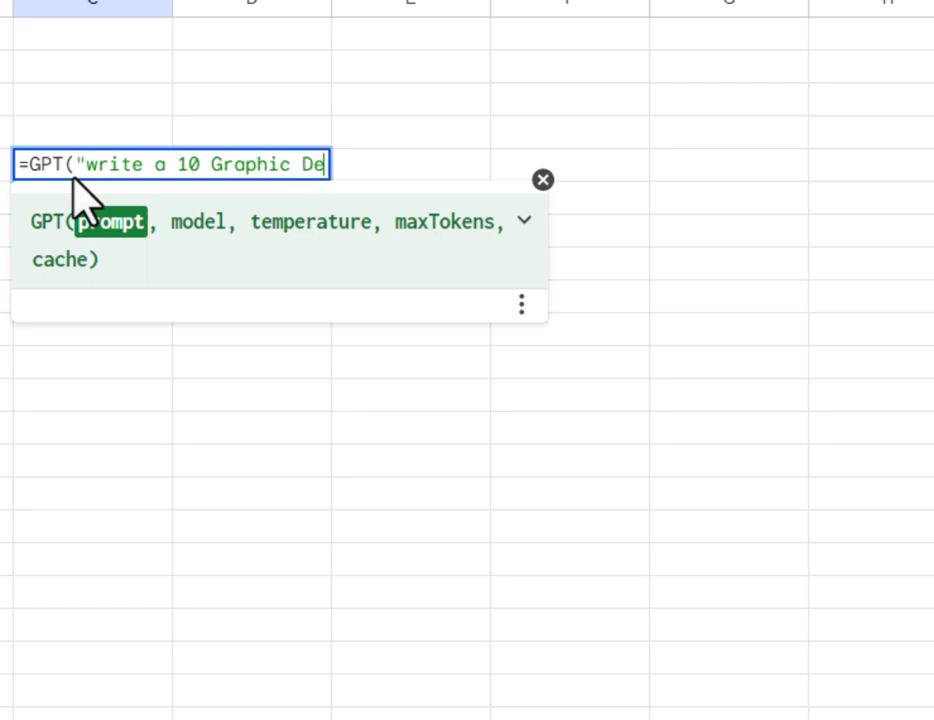
pyautogui.write('sin')
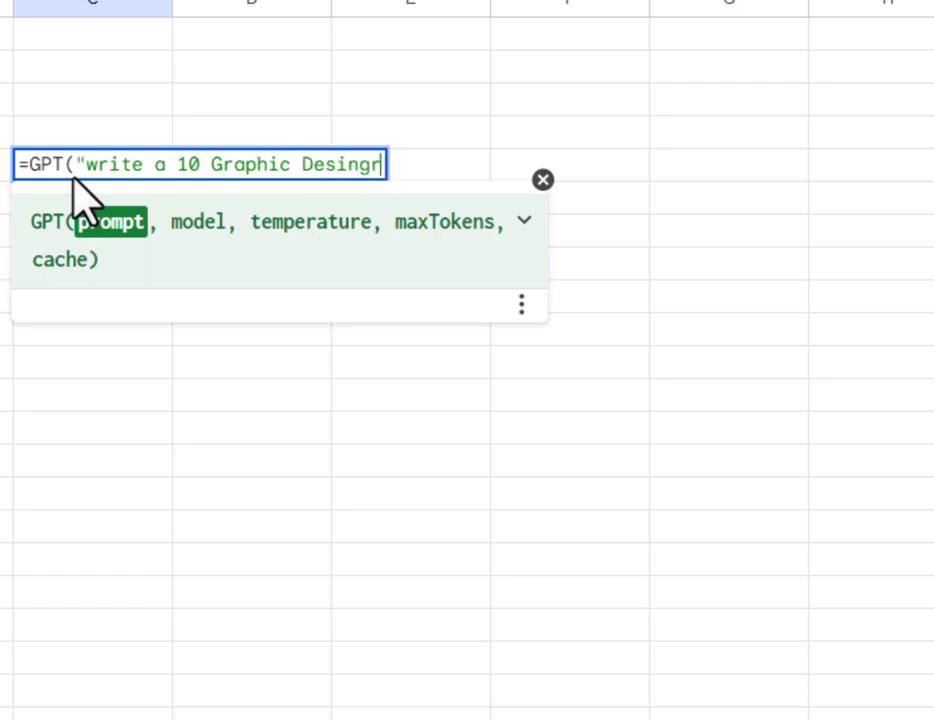
pyautogui.write('ger n')
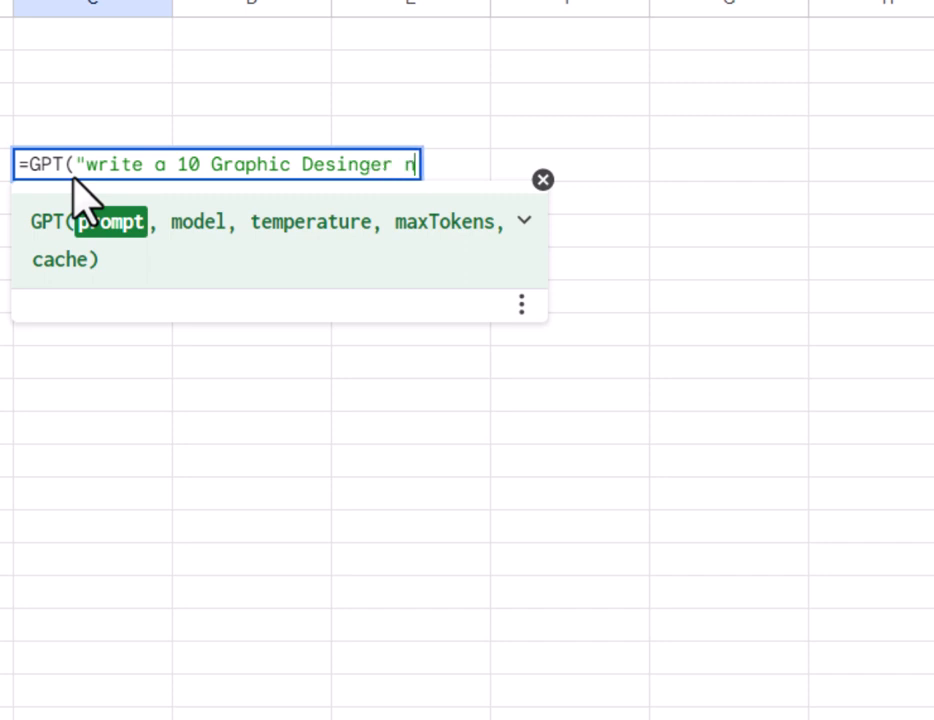
pyautogui.write('ame ')
pyautogui.write('in')
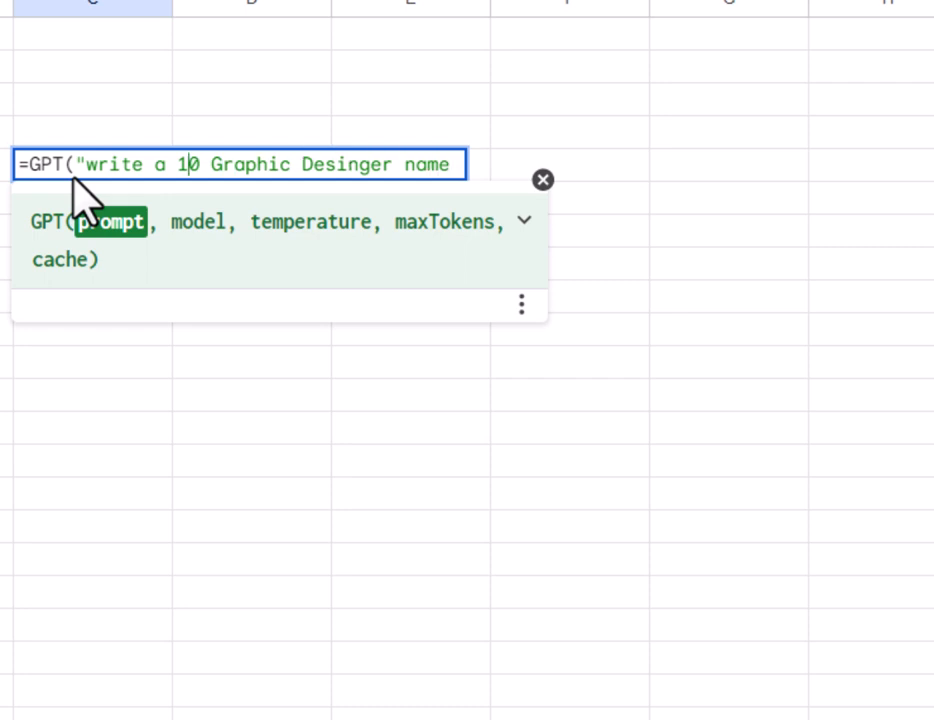
# Step: Reword the prompt in C5 to "write 10 best Graphic Desinger name", close the formula and run it
pyautogui.press('BackSpace')
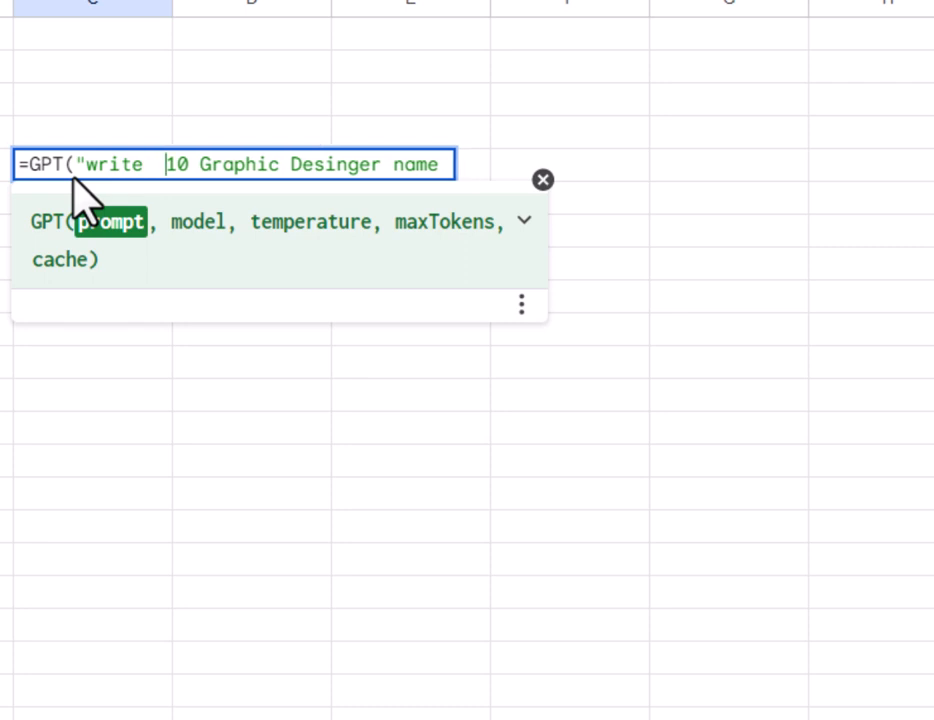
pyautogui.press('BackSpace')
pyautogui.press('BackSpace')
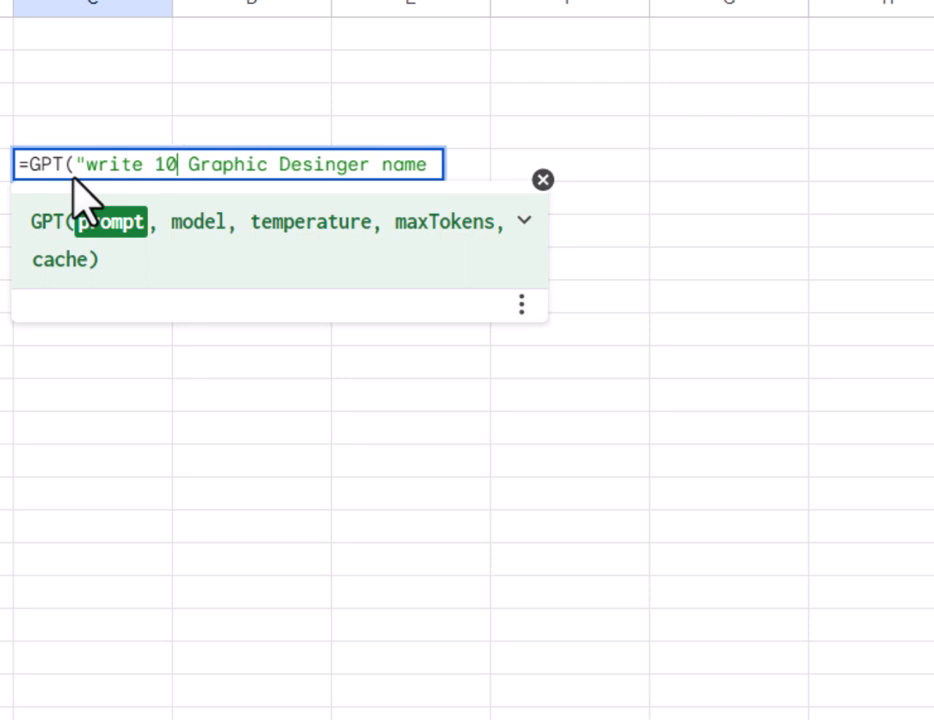
pyautogui.press('Right')
pyautogui.press('Right')
pyautogui.write('best')
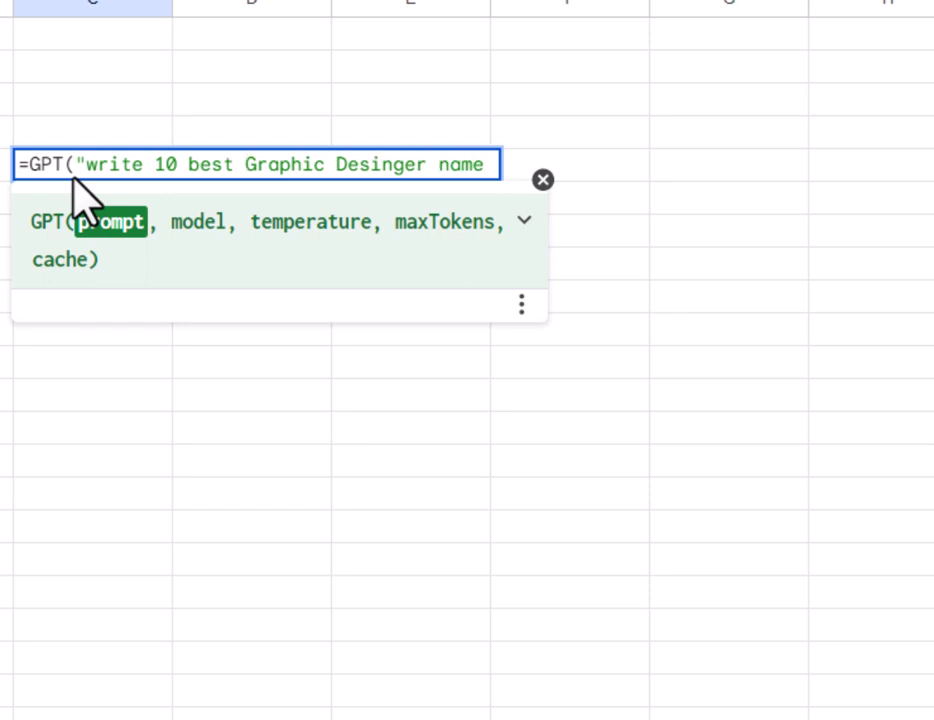
pyautogui.write('"0')
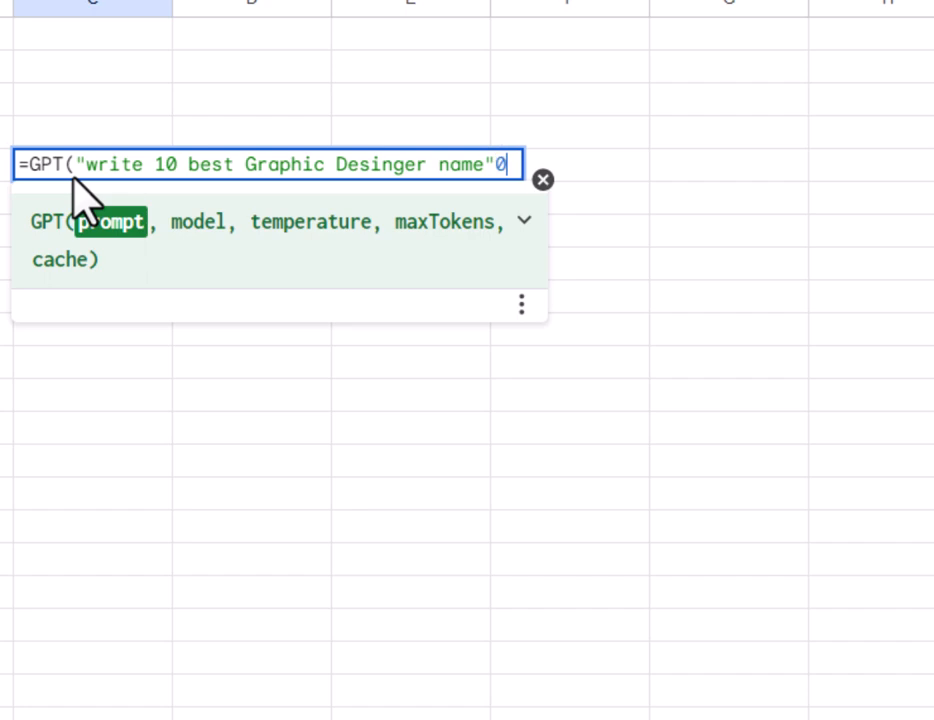
pyautogui.press('BackSpace')
pyautogui.write(')')
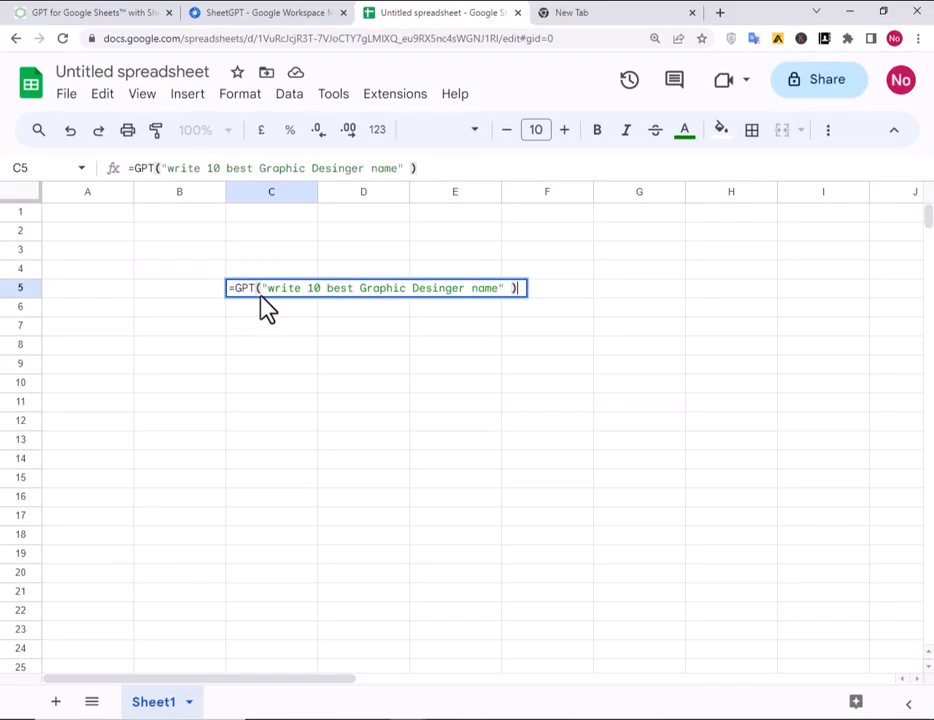
pyautogui.press('Return')
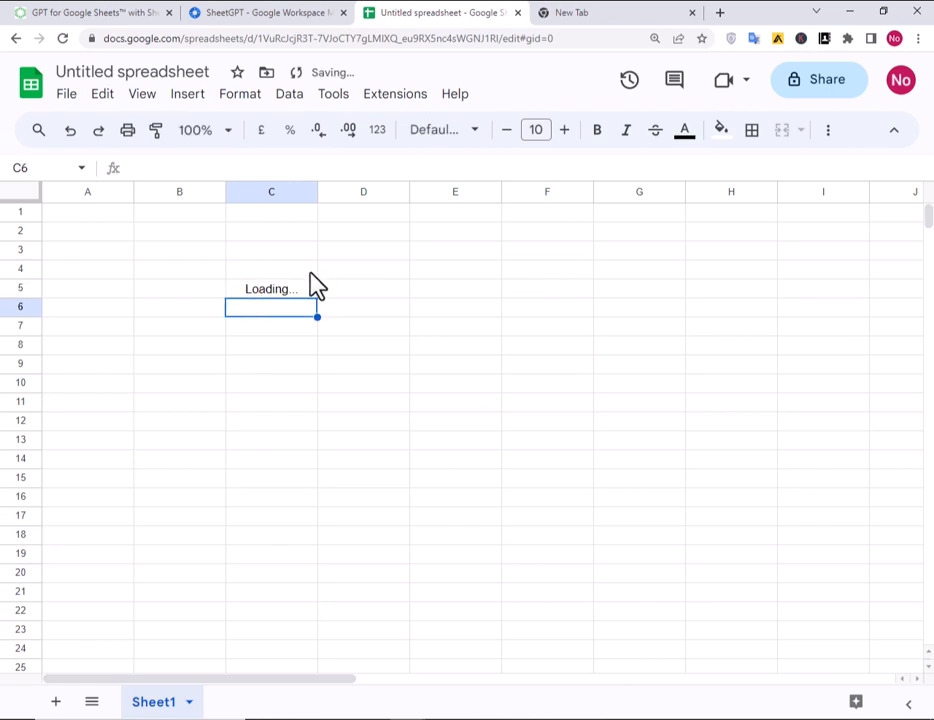
# Step: Check the generated list of designers and clear the contents of row 5
pyautogui.moveTo(266, 292)
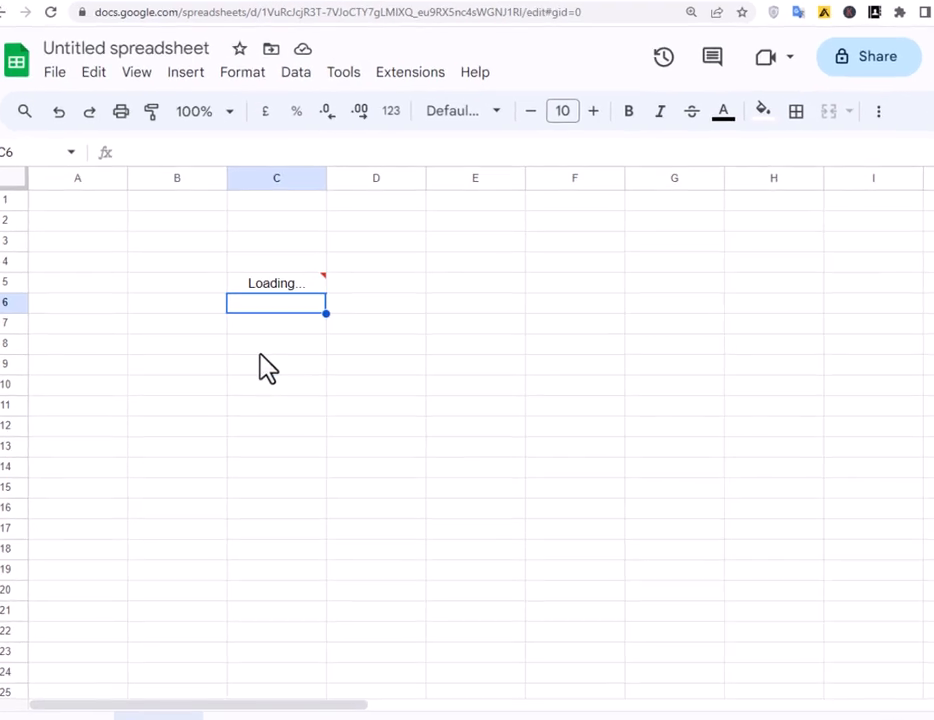
pyautogui.click(350, 326)
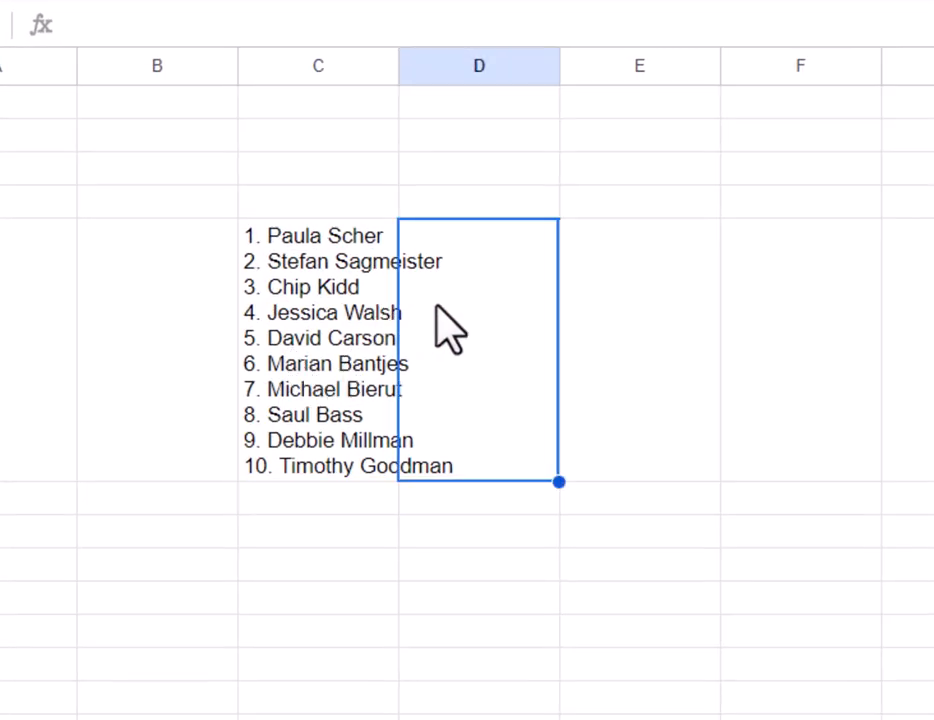
pyautogui.click(220, 576)
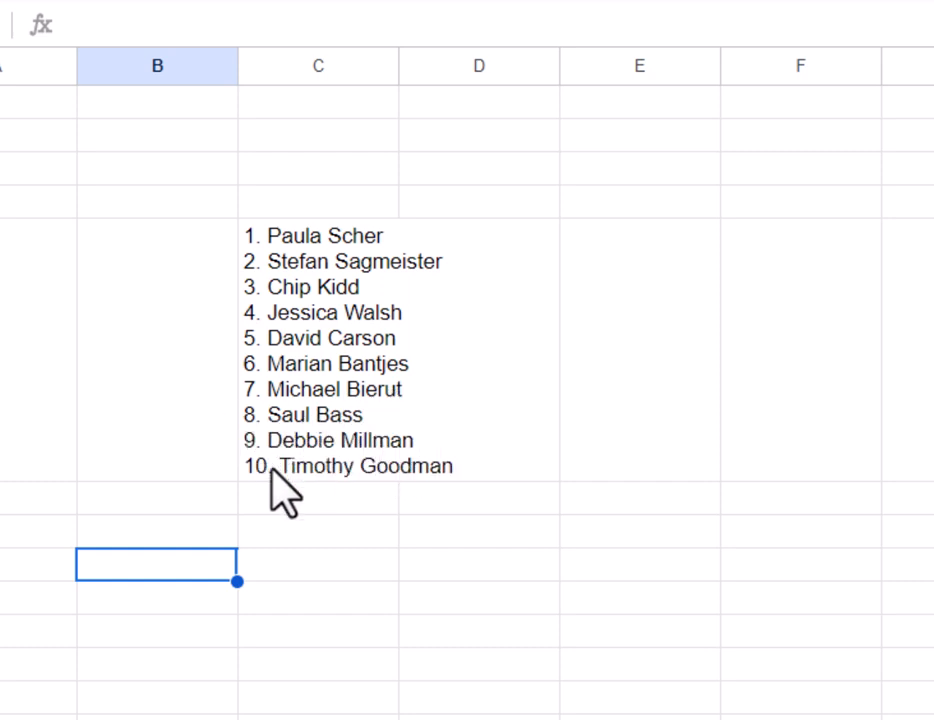
pyautogui.click(456, 466)
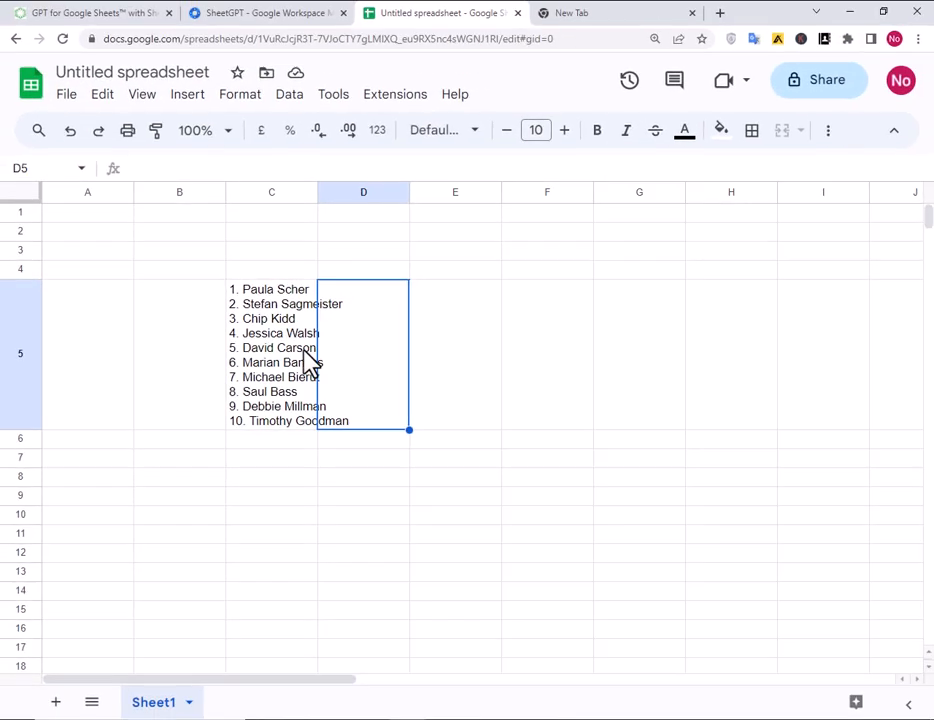
pyautogui.click(175, 285)
pyautogui.click(17, 314)
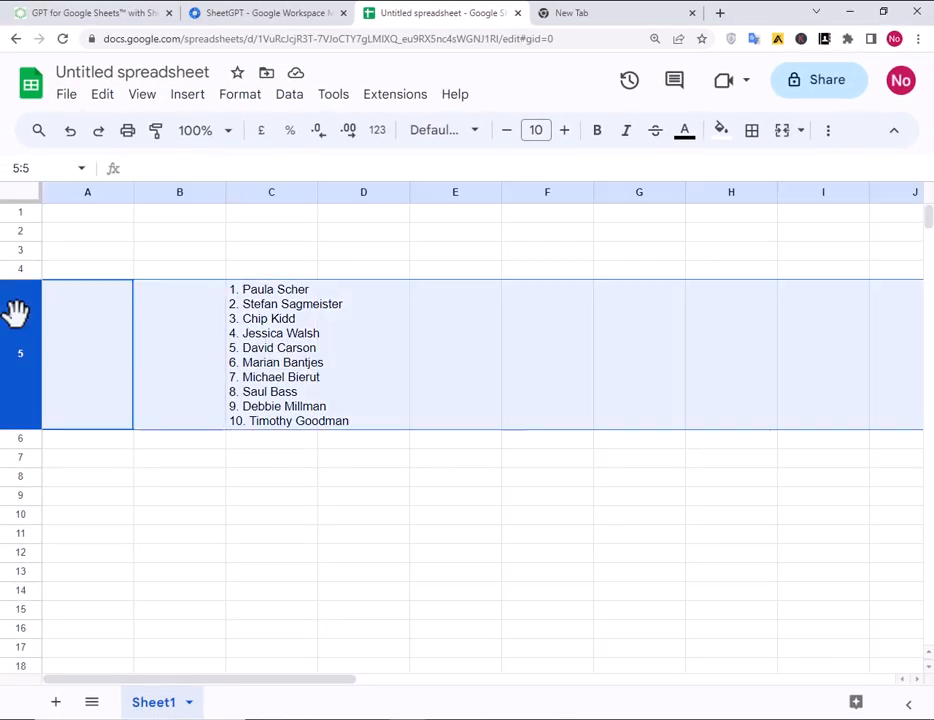
pyautogui.press('Delete')
# Step: Enter the formula =GPT("write 10 top Graphic design software name" ) in cell C6 and run it
pyautogui.click(219, 311)
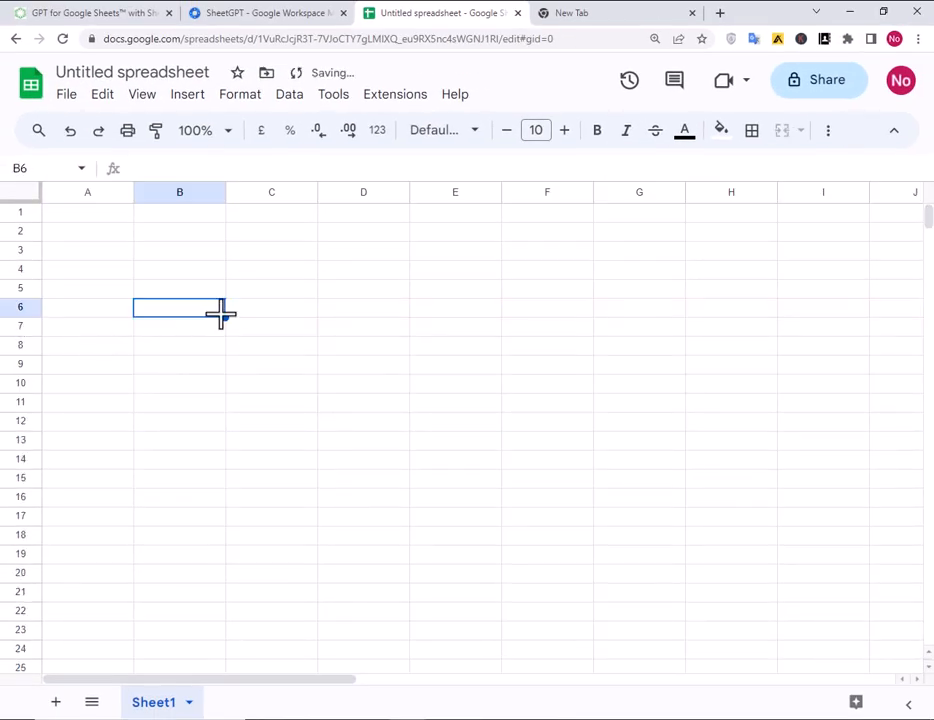
pyautogui.click(262, 312)
pyautogui.write('=')
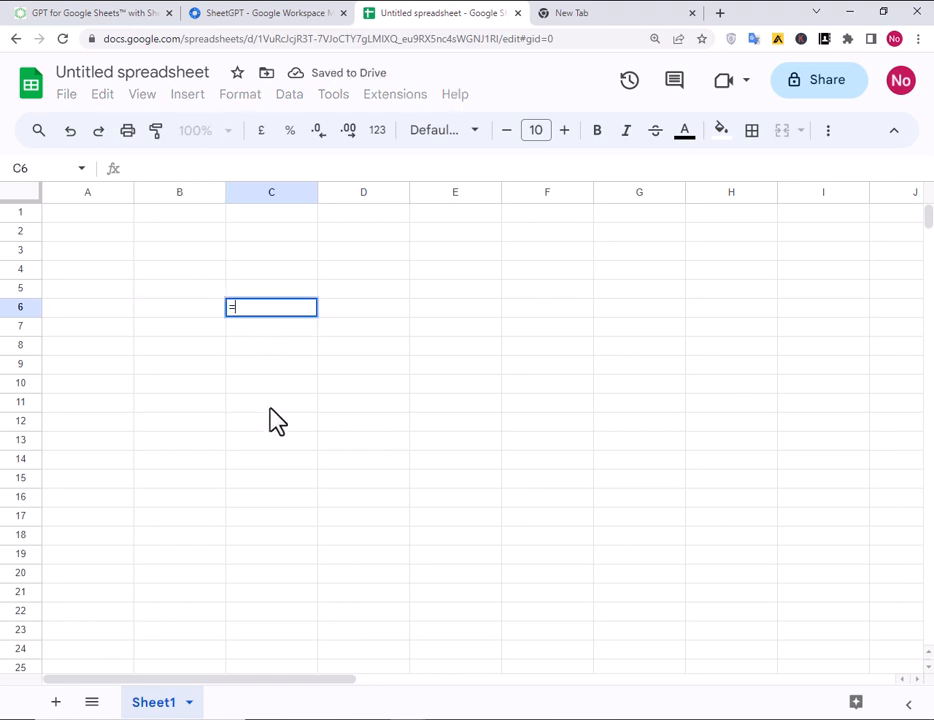
pyautogui.write('GPT')
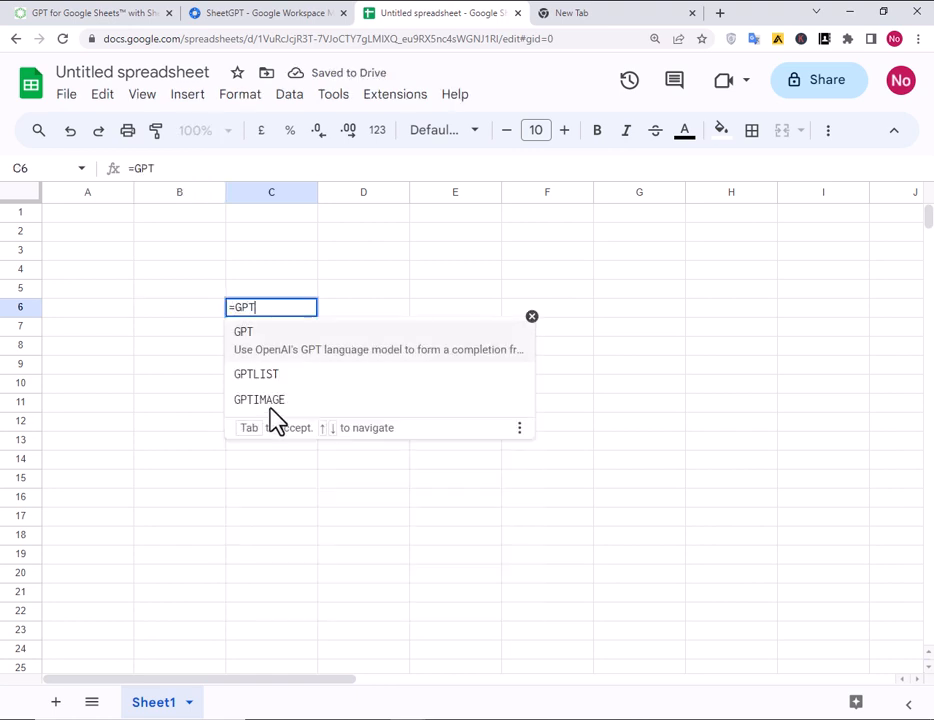
pyautogui.write('("')
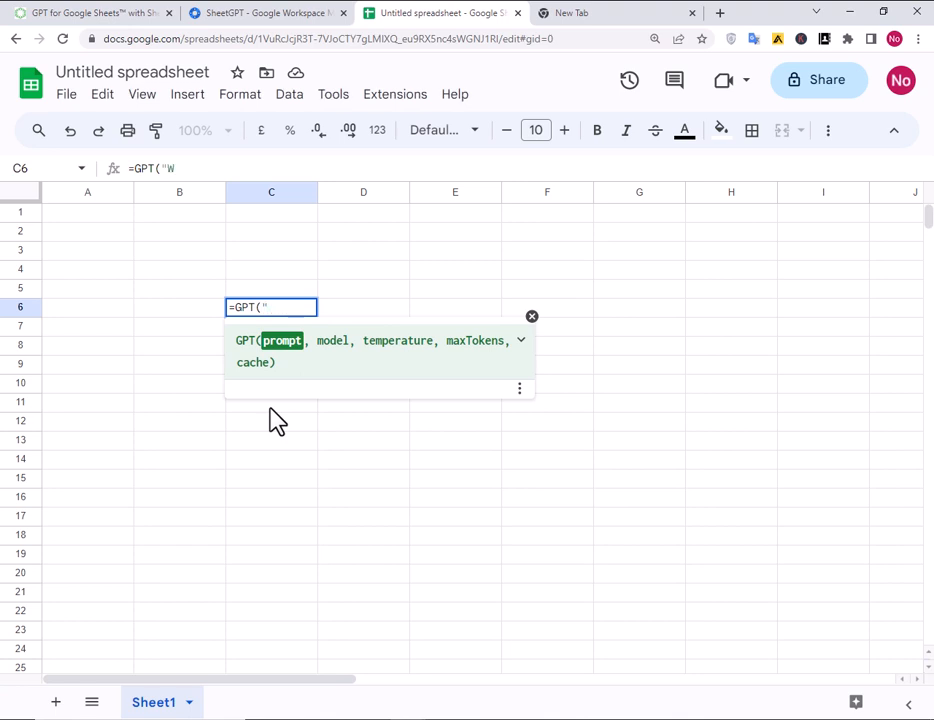
pyautogui.write('write')
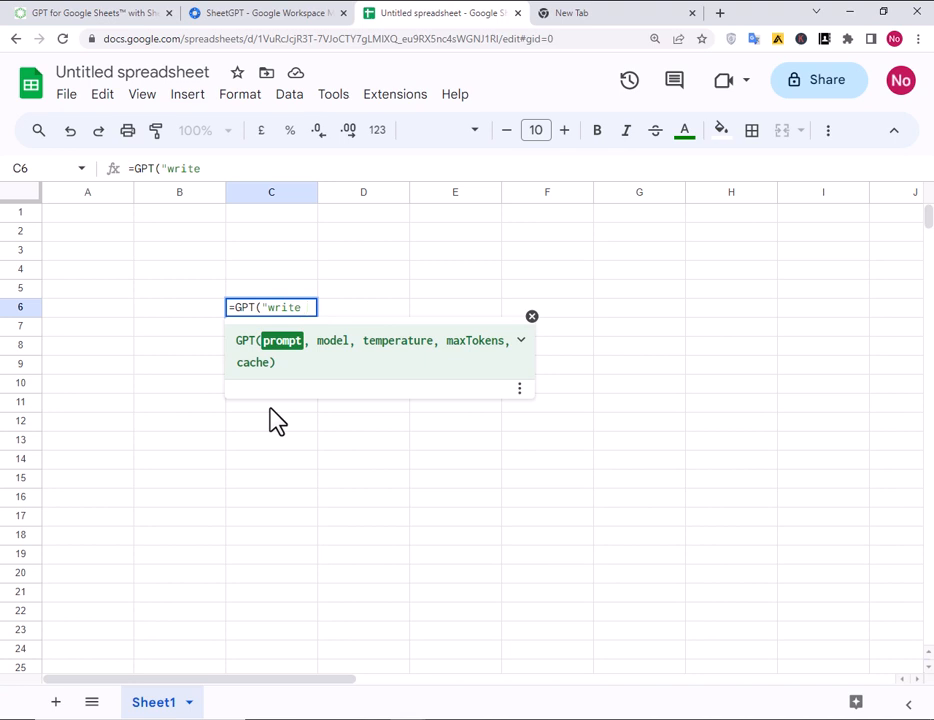
pyautogui.write(' 10 top ')
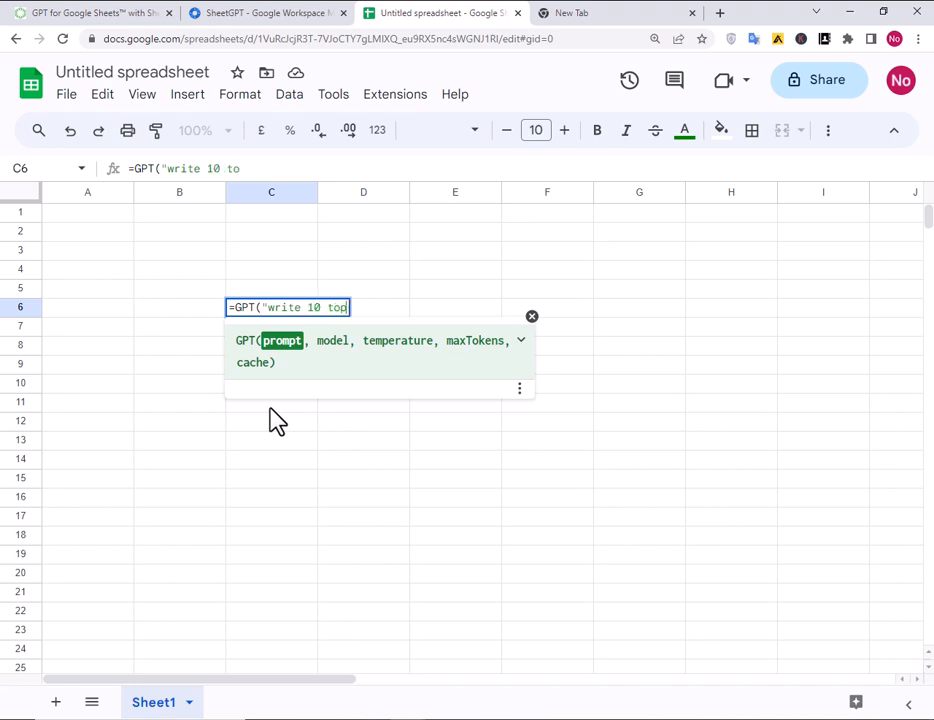
pyautogui.write('Gra')
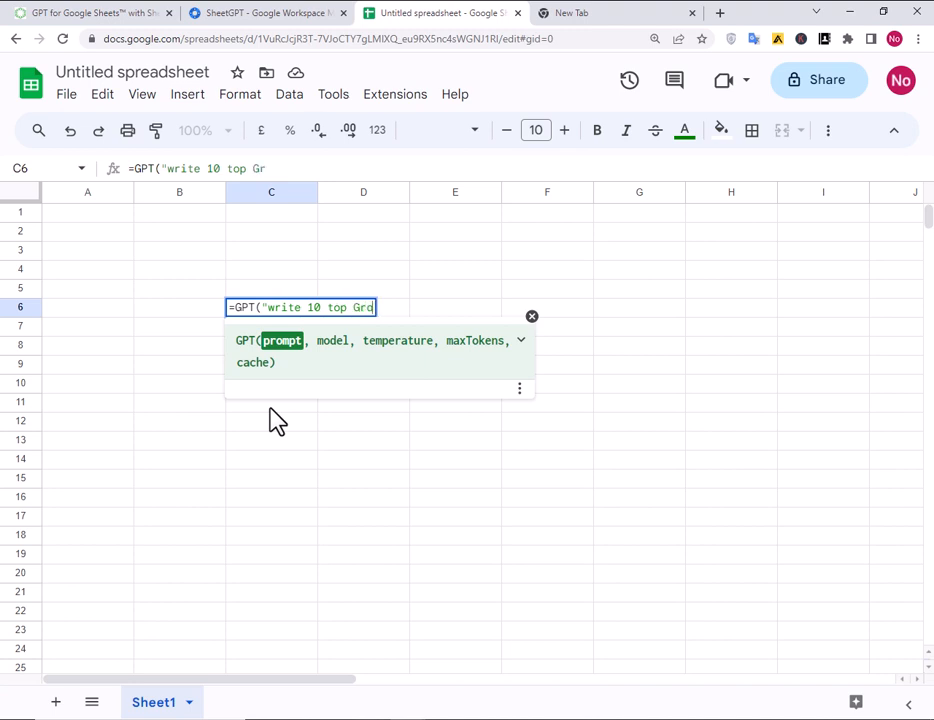
pyautogui.write('phci')
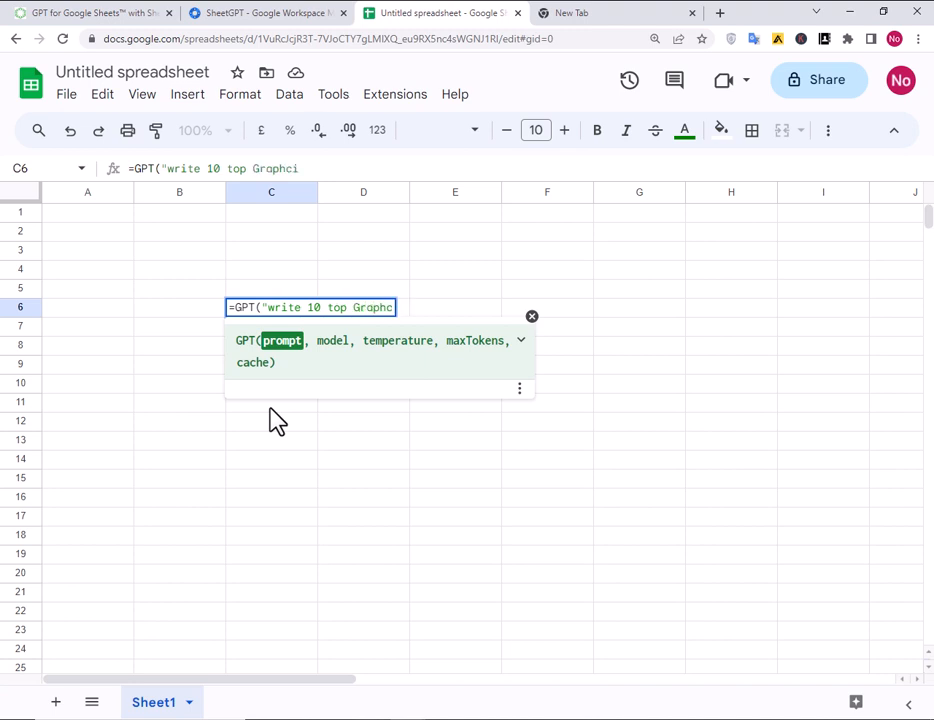
pyautogui.press('BackSpace')
pyautogui.press('BackSpace')
pyautogui.write('ic desing')
pyautogui.press('BackSpace')
pyautogui.press('BackSpace')
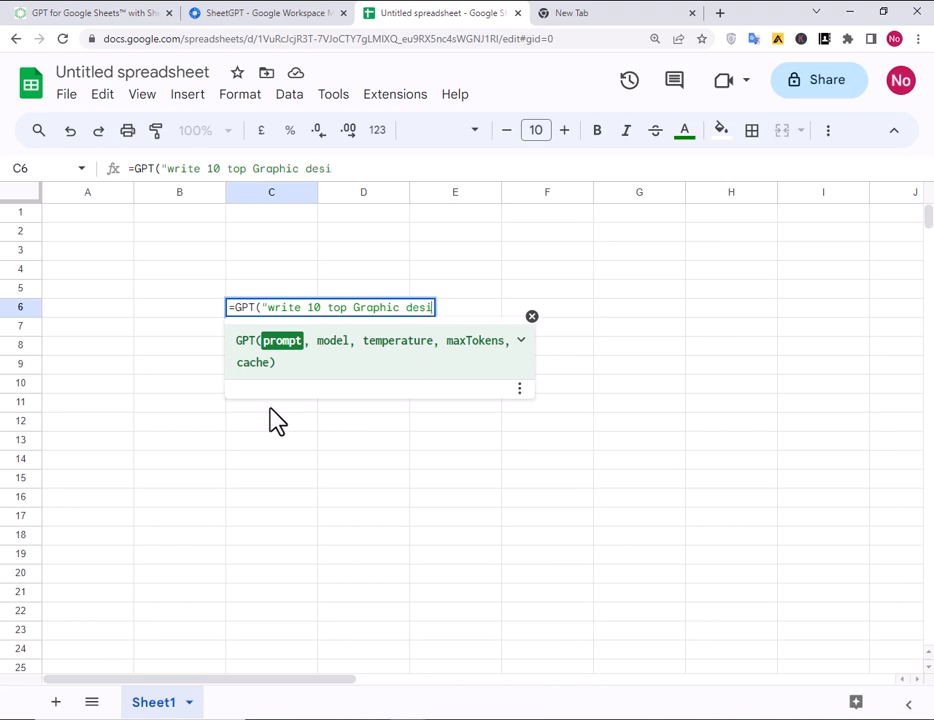
pyautogui.write('gn sof')
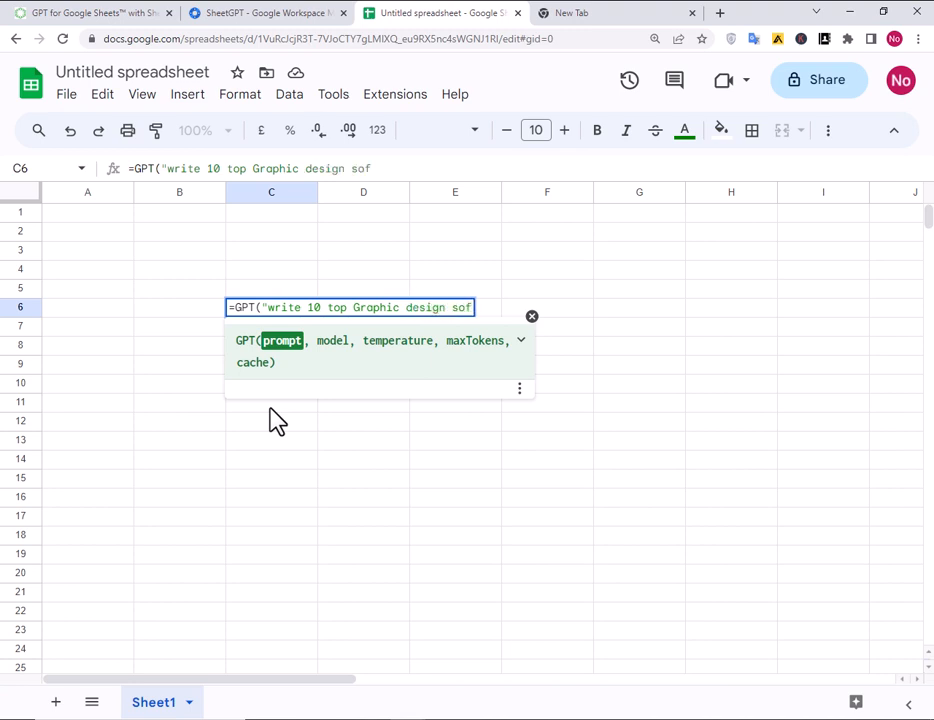
pyautogui.write('tware na')
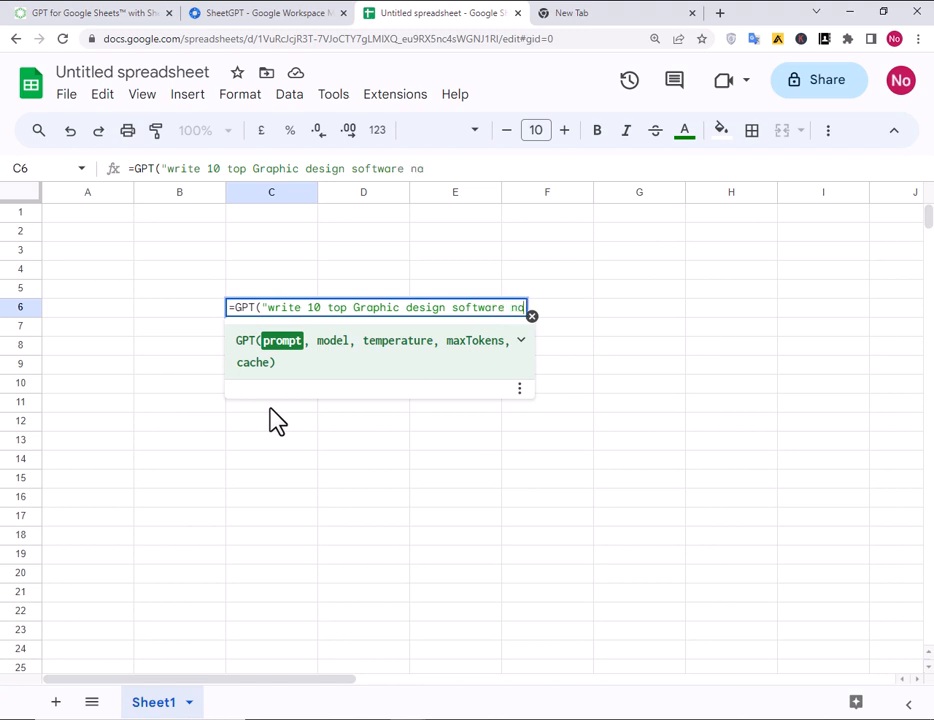
pyautogui.write('me" )')
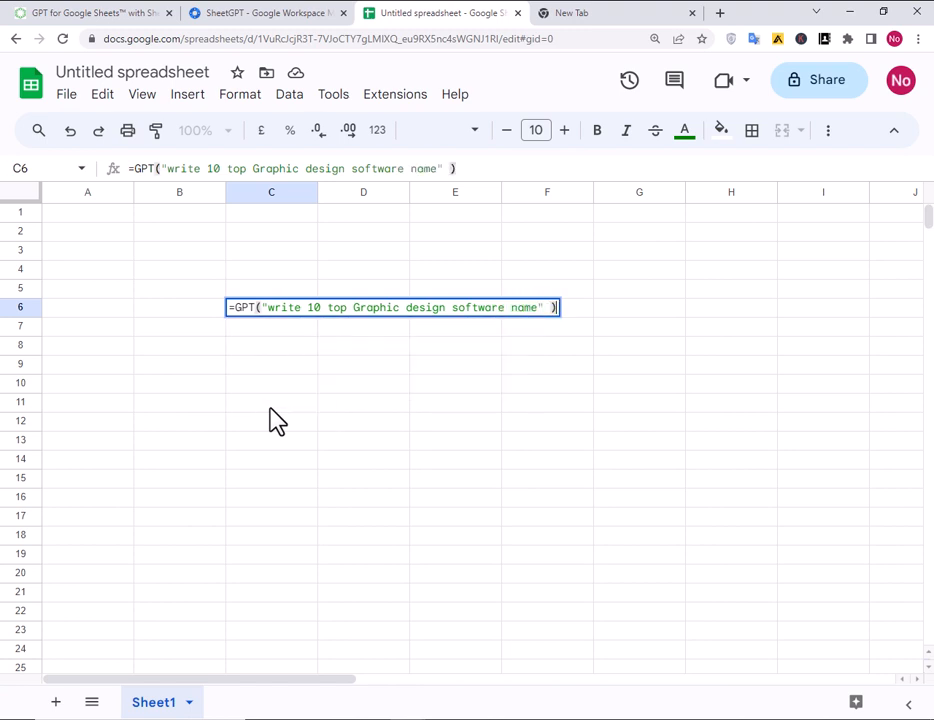
pyautogui.press('Return')
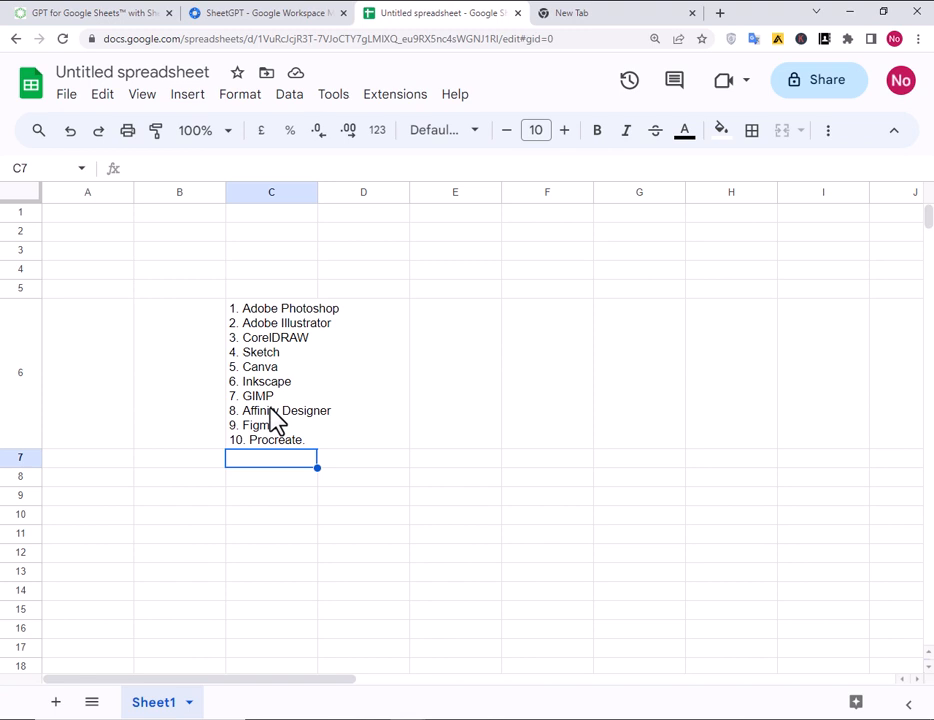
# Step: Inspect the generated software list in C6 and open its GPT formula for viewing, leaving it unedited
pyautogui.click(270, 326)
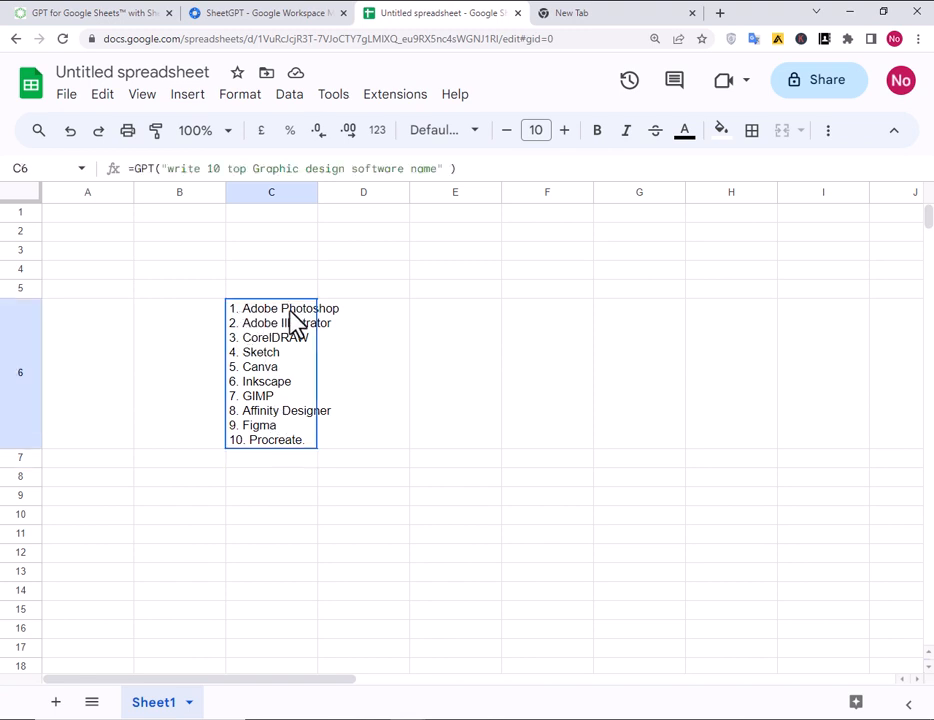
pyautogui.click(342, 336)
pyautogui.doubleClick(278, 324)
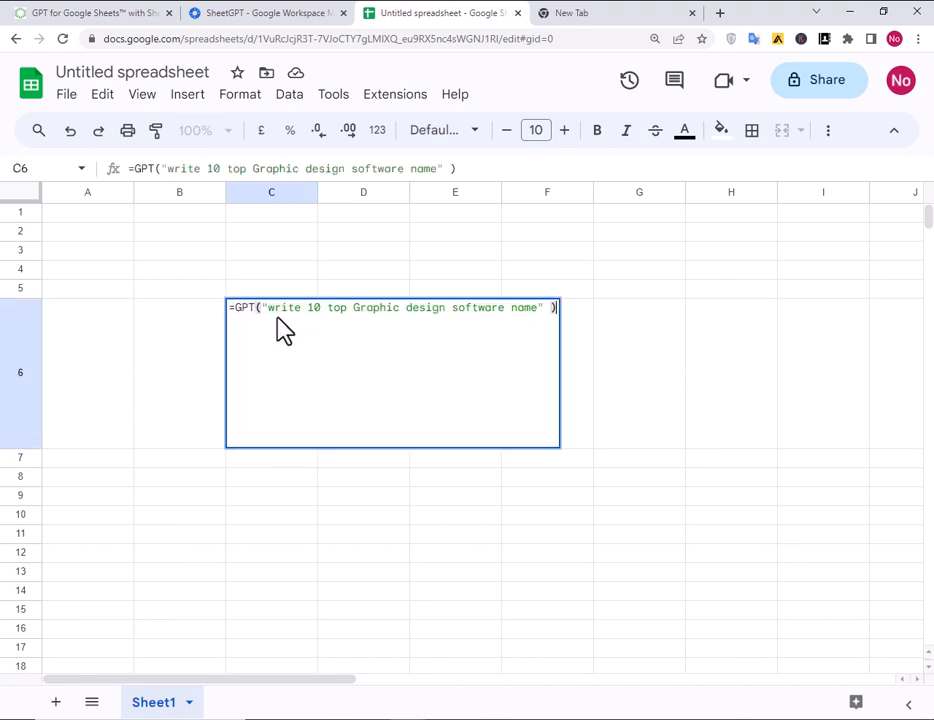
pyautogui.click(283, 536)
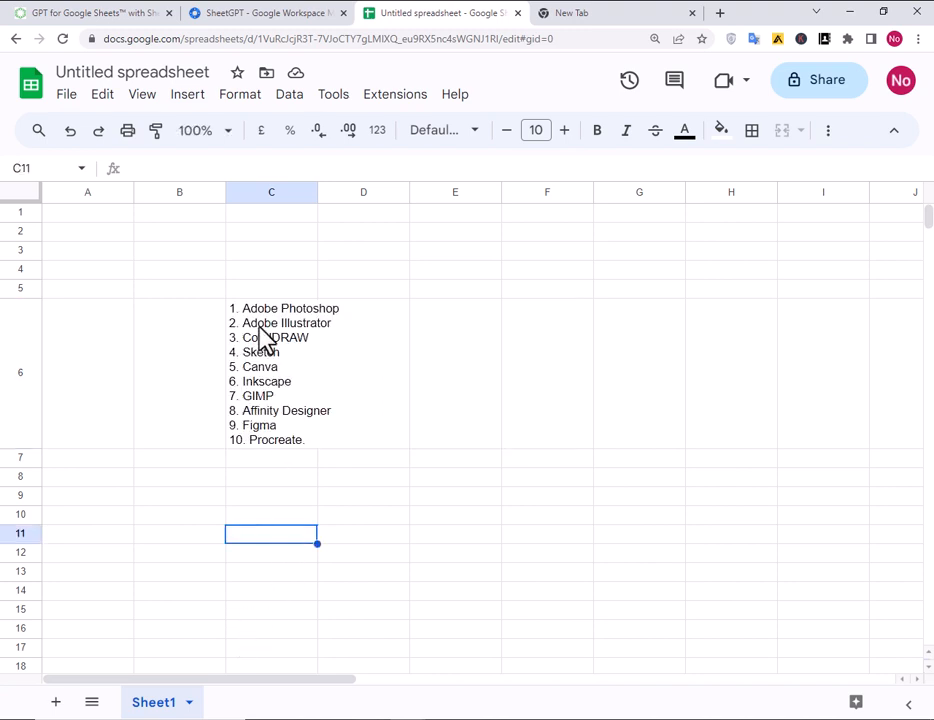
pyautogui.click(273, 444)
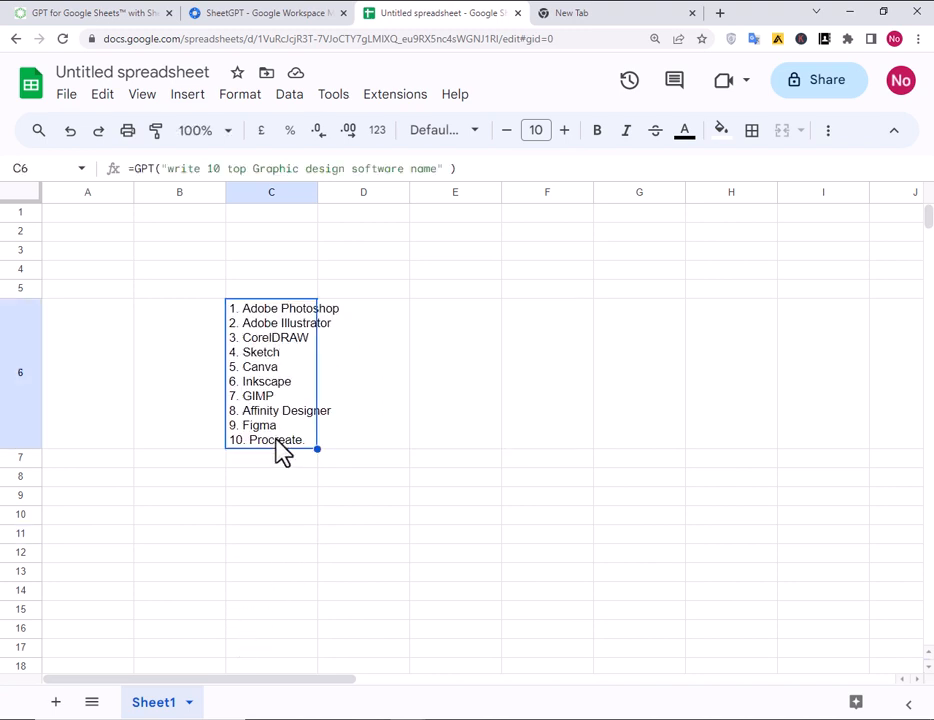
# Step: Review the generated software list in C6 and clear the contents of row 6
pyautogui.click(352, 442)
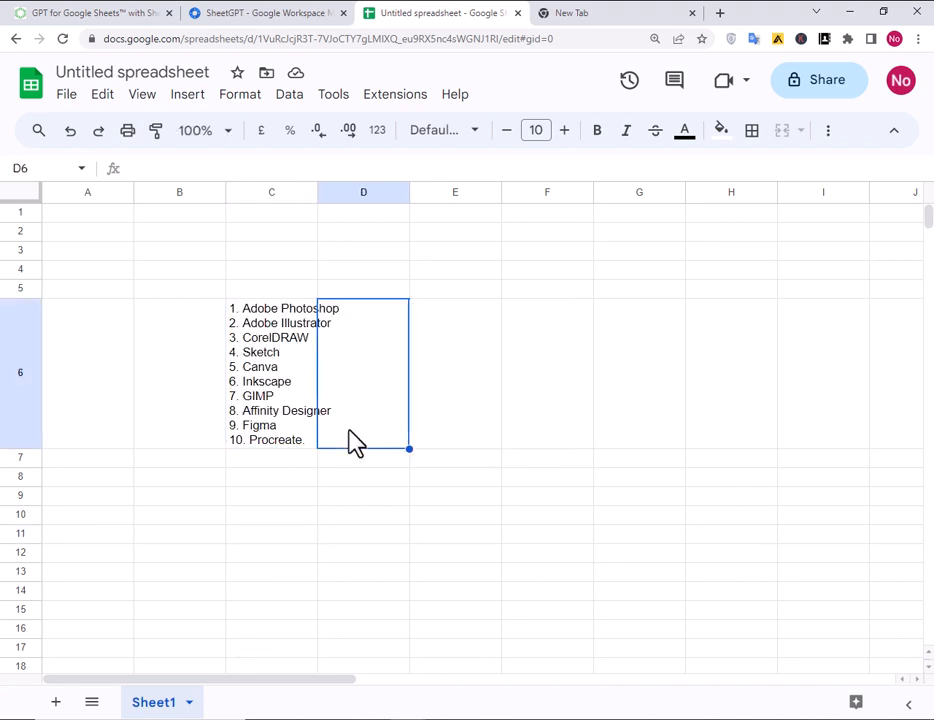
pyautogui.click(272, 446)
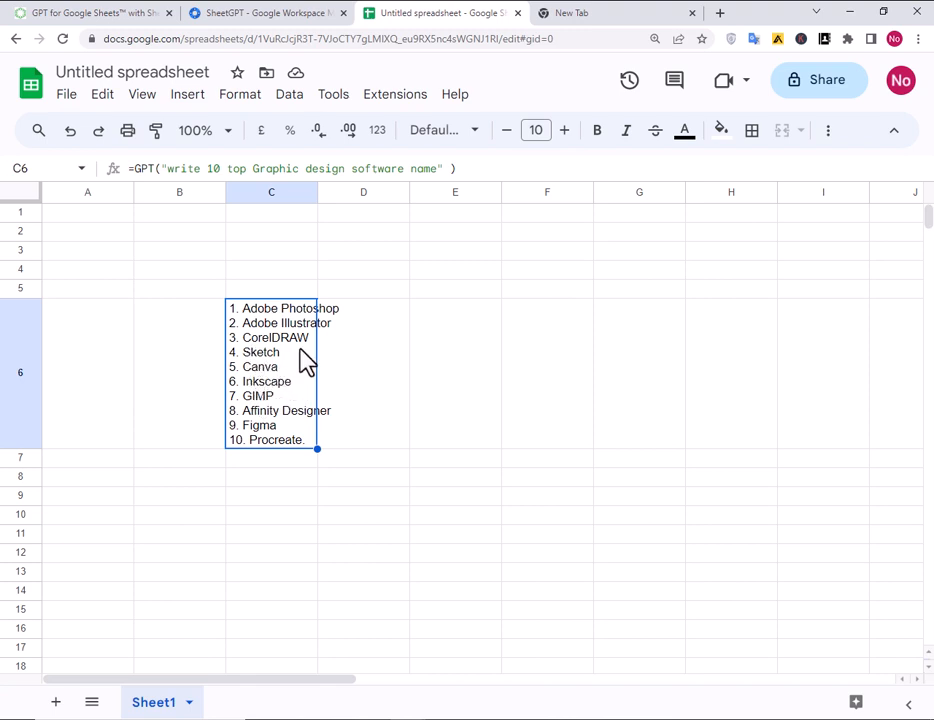
pyautogui.click(287, 487)
pyautogui.click(5, 322)
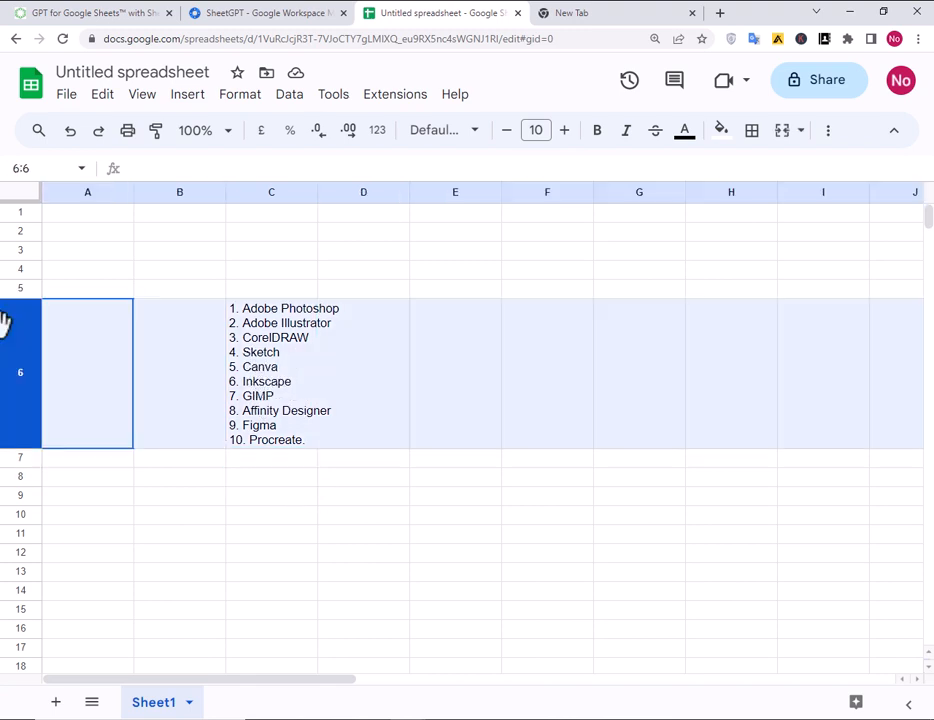
pyautogui.press('Delete')
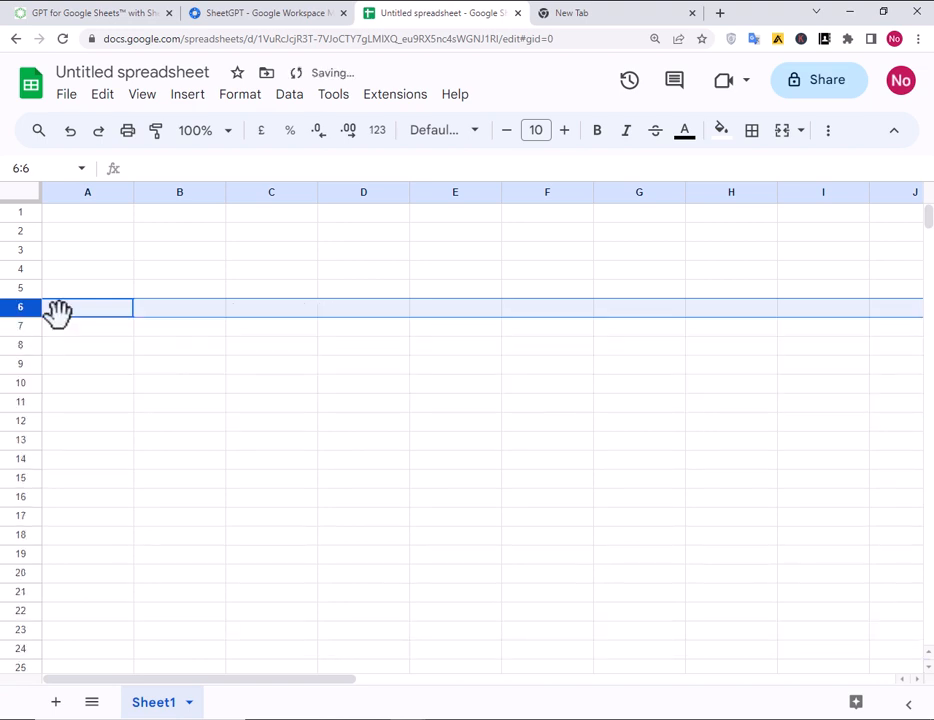
# Step: Start a GPT formula in cell B2 with the prompt text "write a YouTube description about"
pyautogui.click(195, 226)
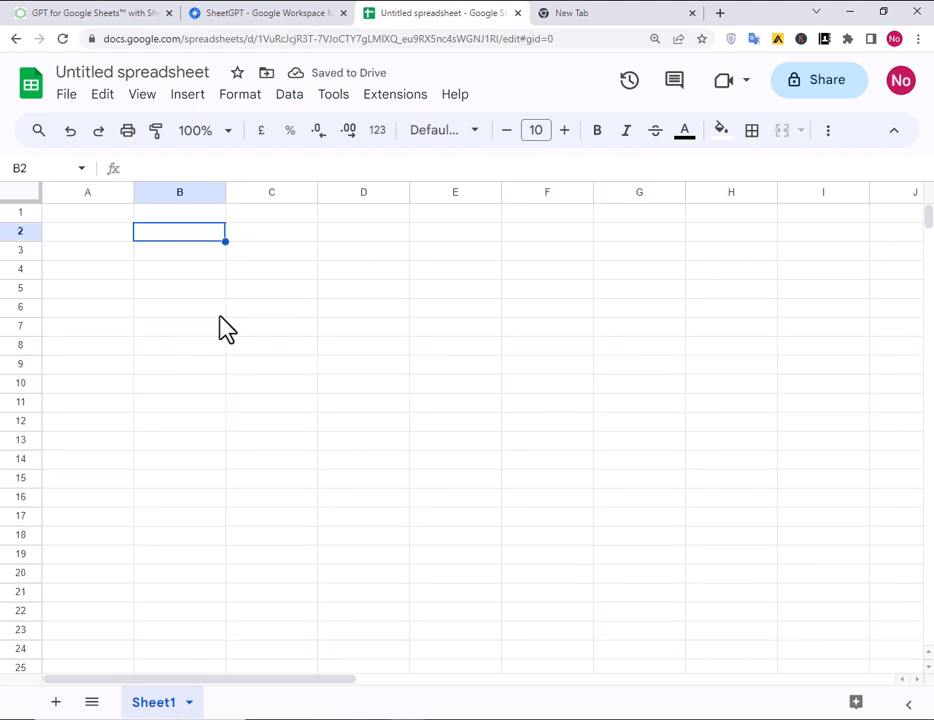
pyautogui.write('=')
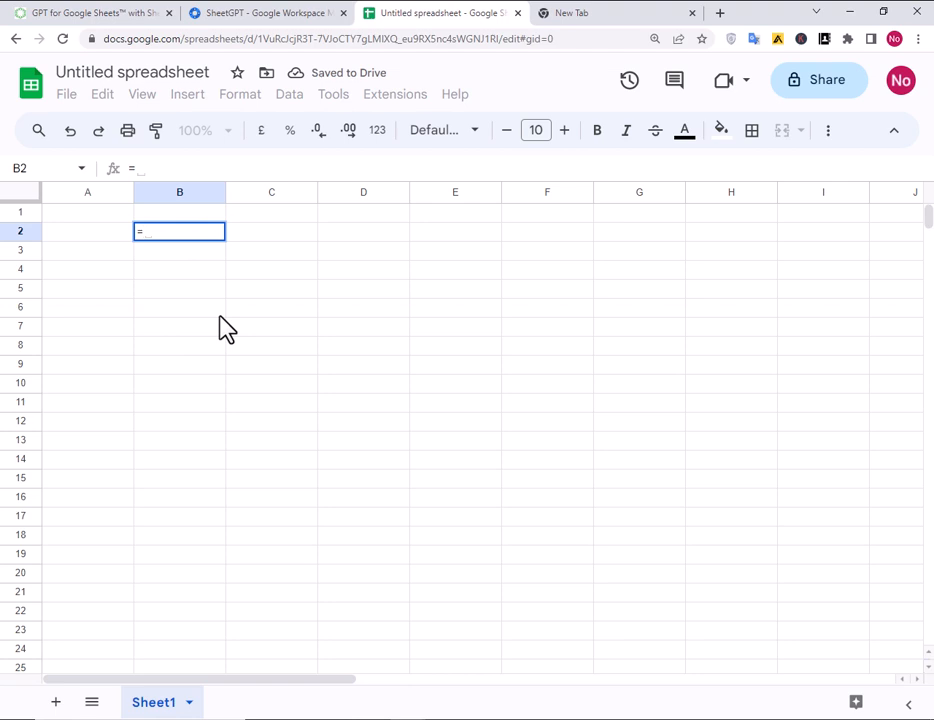
pyautogui.write('GPT(')
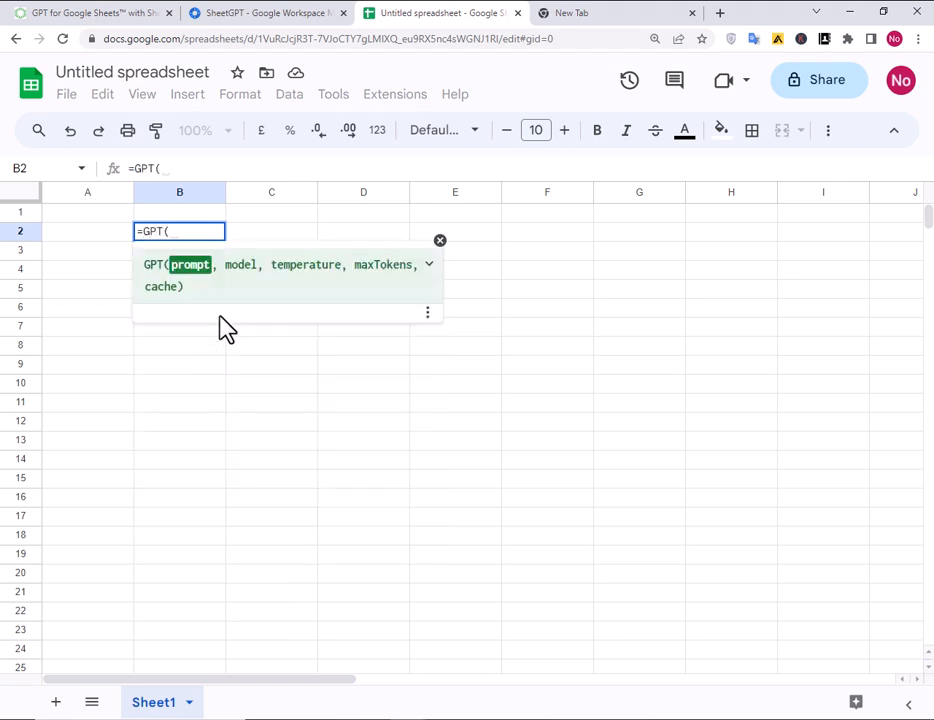
pyautogui.write('"write')
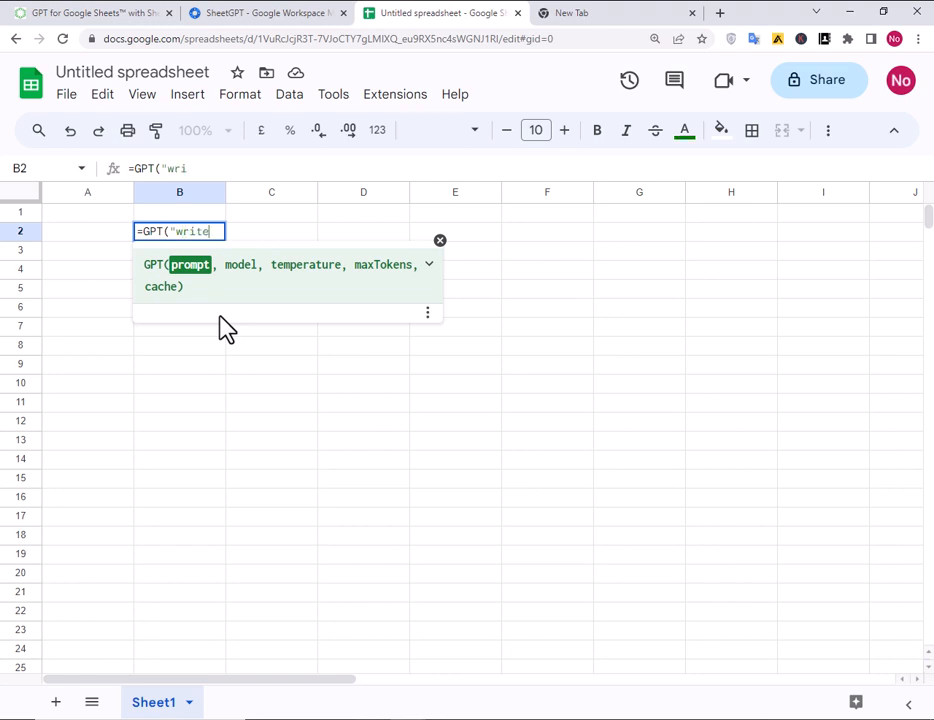
pyautogui.write(' a You')
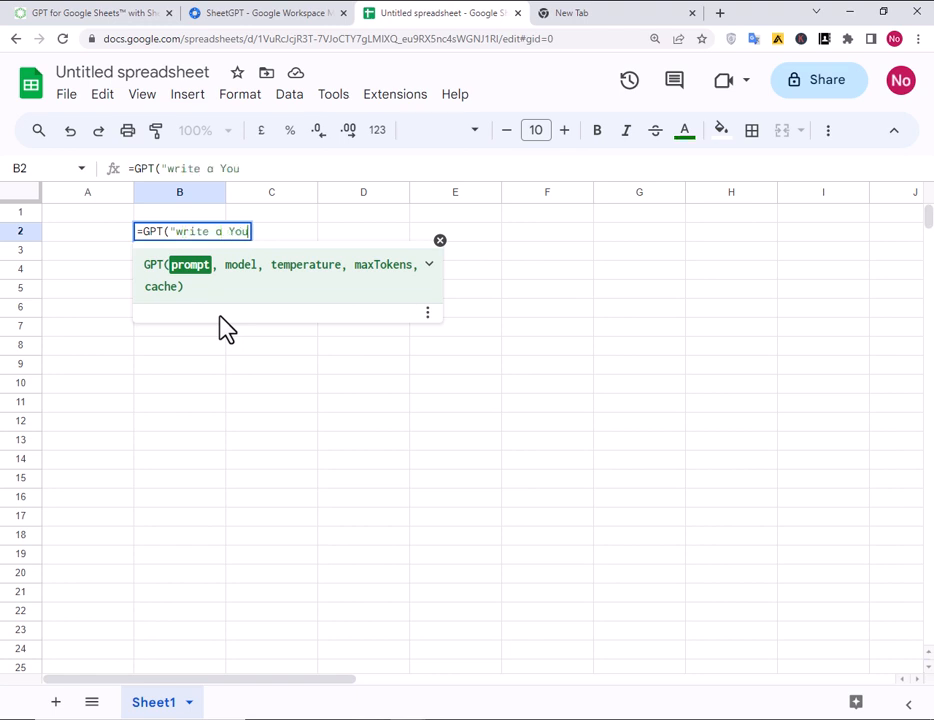
pyautogui.write('Tube d')
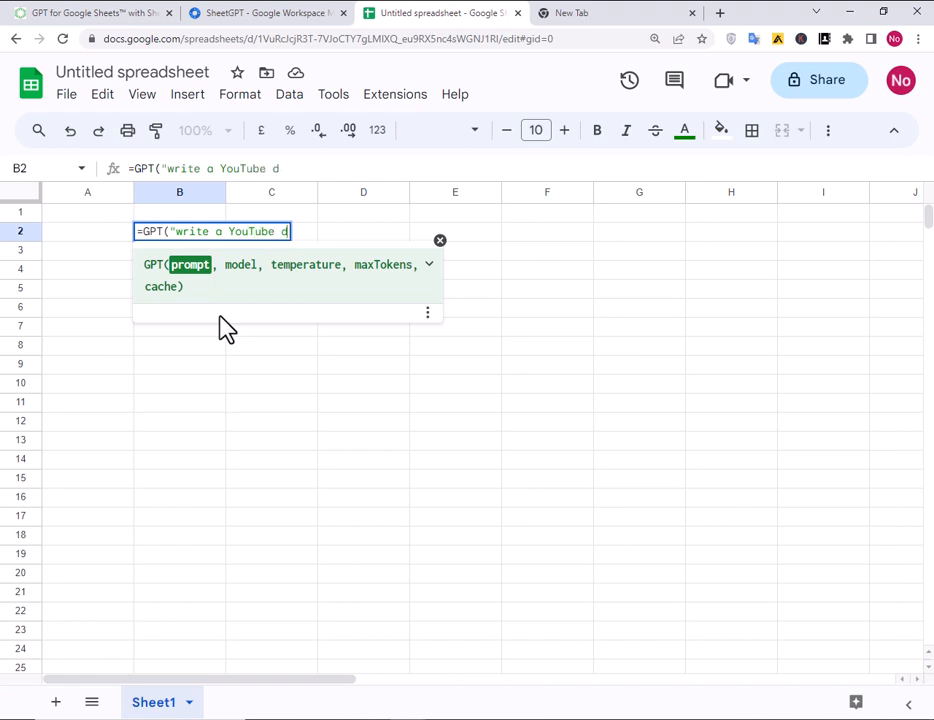
pyautogui.write('escripito')
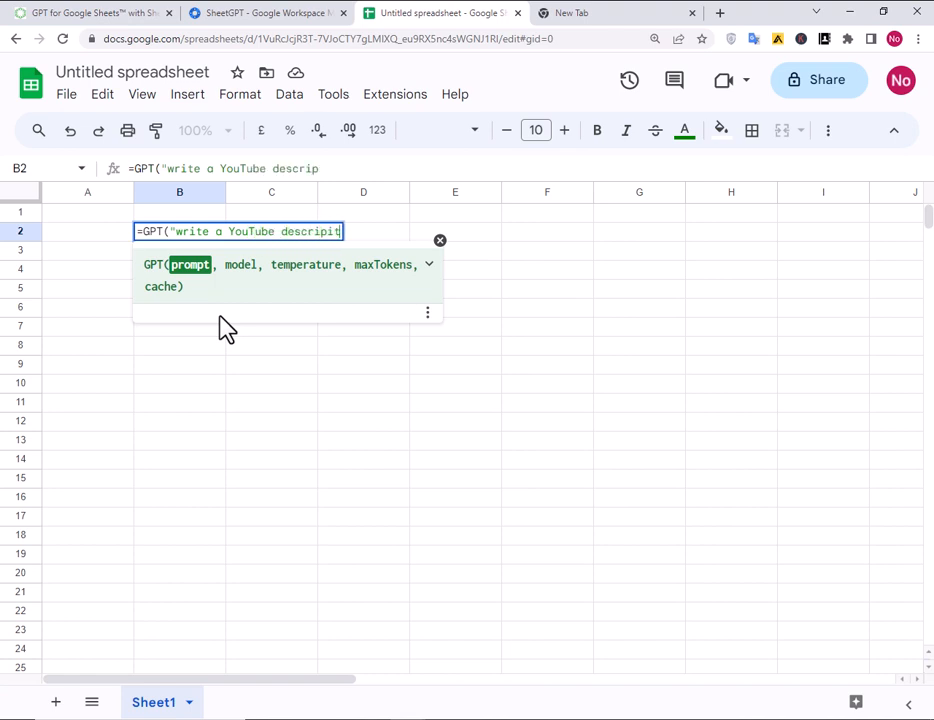
pyautogui.press('BackSpace')
pyautogui.press('BackSpace')
pyautogui.press('BackSpace')
pyautogui.write('tion aob')
pyautogui.press('BackSpace')
pyautogui.press('BackSpace')
pyautogui.write('bout')
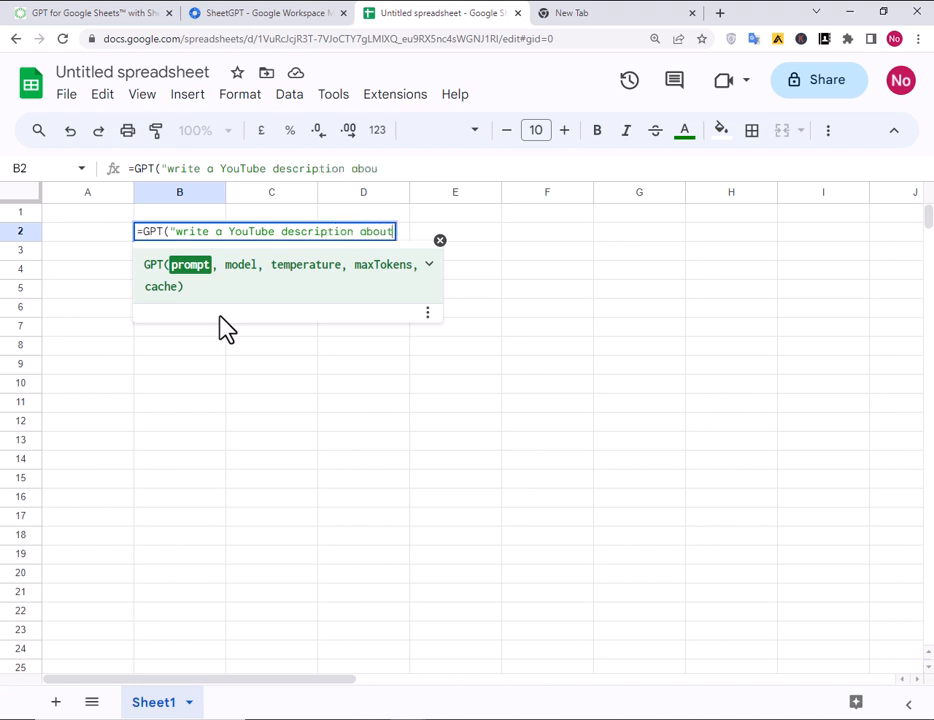
# Step: Complete the B2 prompt with ": How to open Google Sheets", close the formula and run it
pyautogui.write(': How to ')
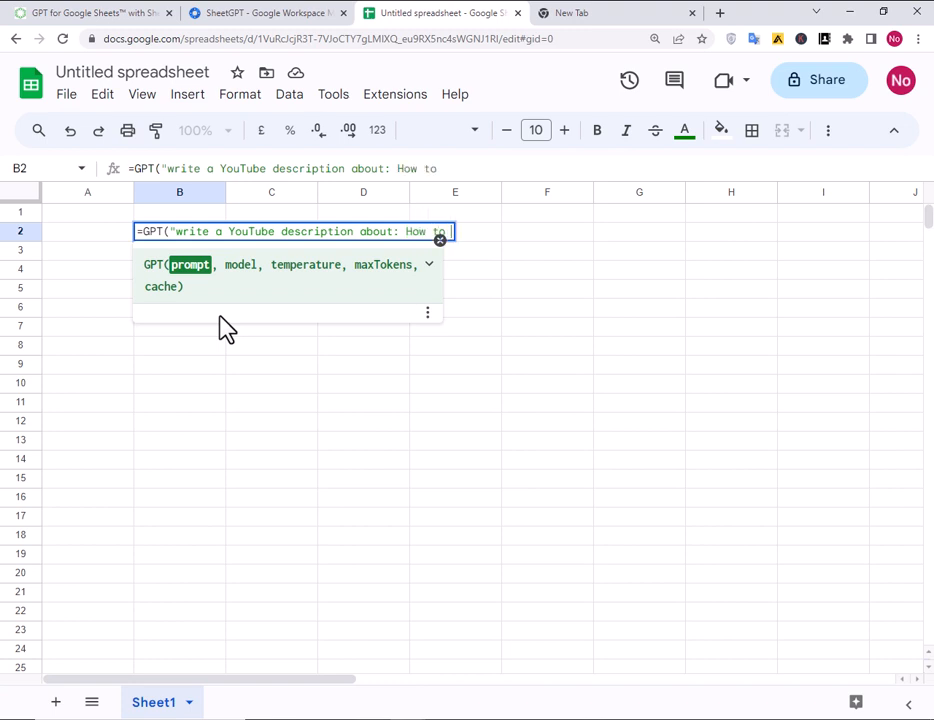
pyautogui.write('open ')
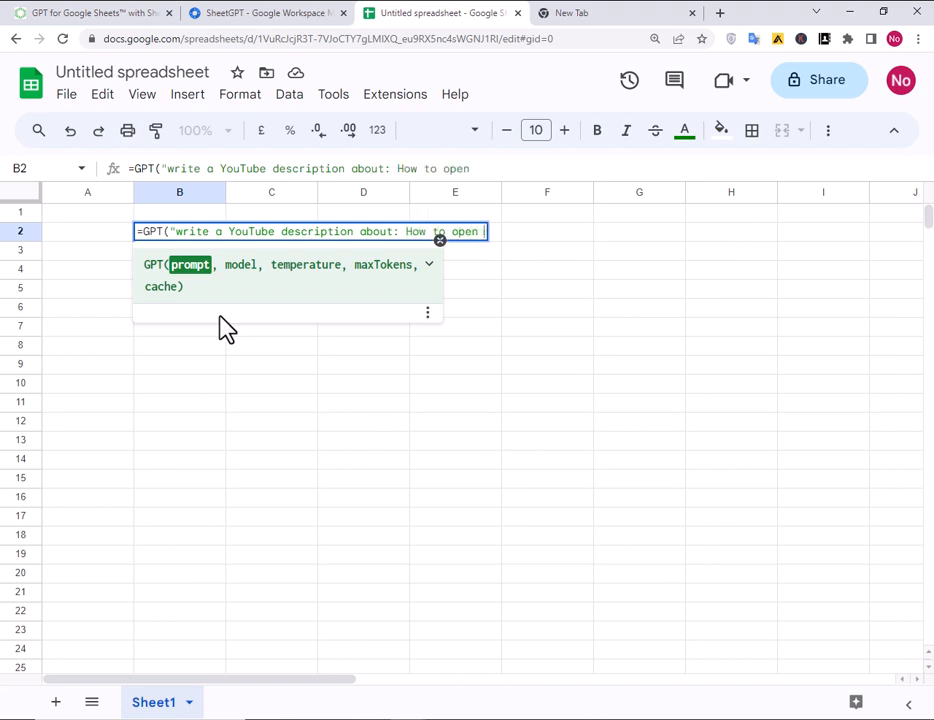
pyautogui.write('Google ')
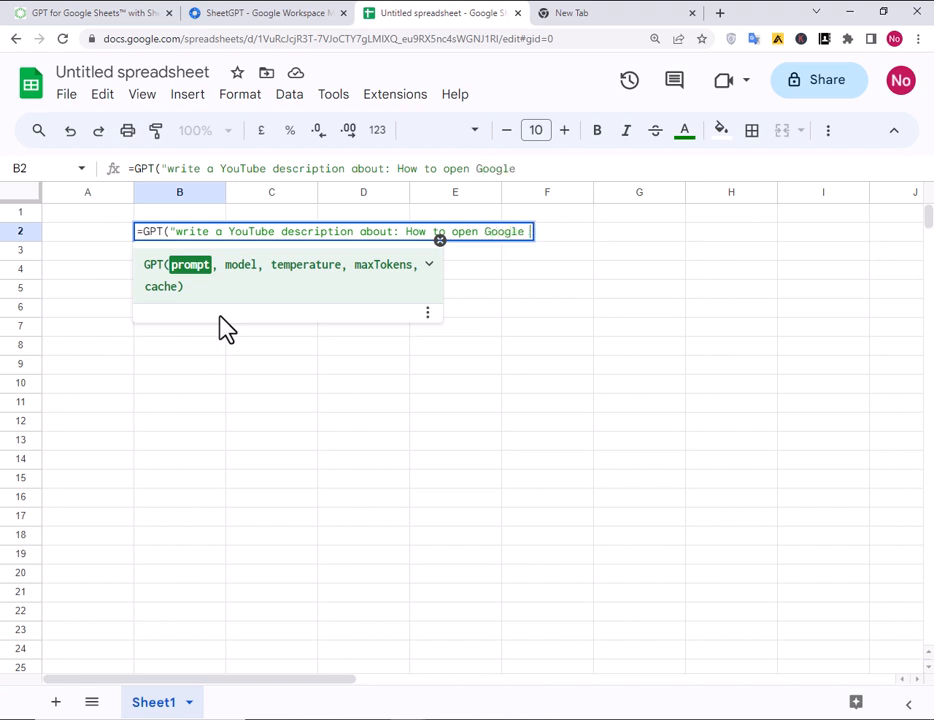
pyautogui.write('Sheets')
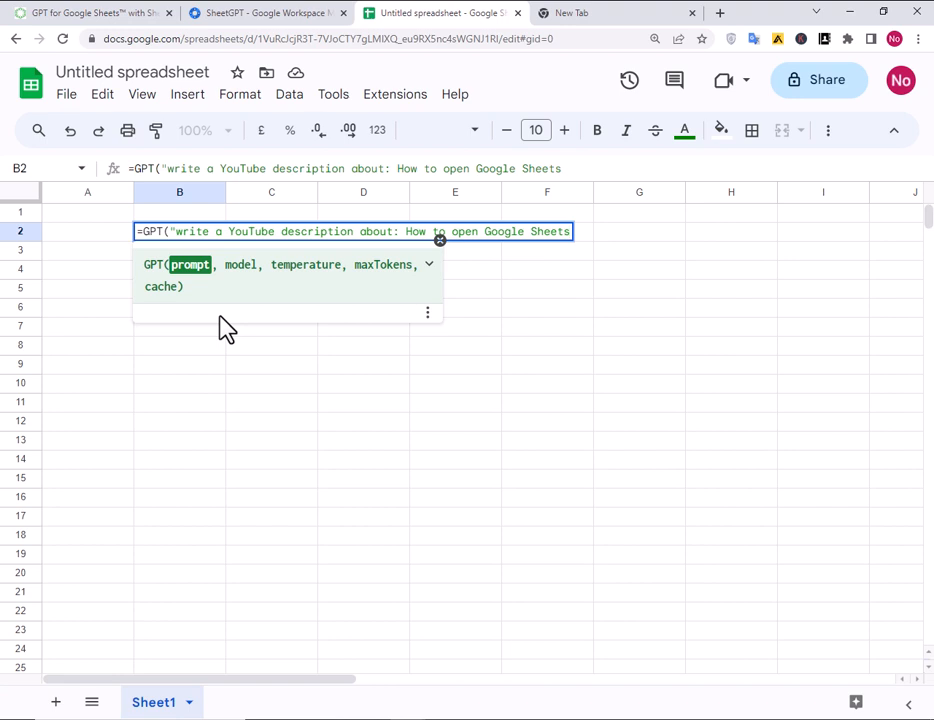
pyautogui.write('" )')
pyautogui.press('Return')
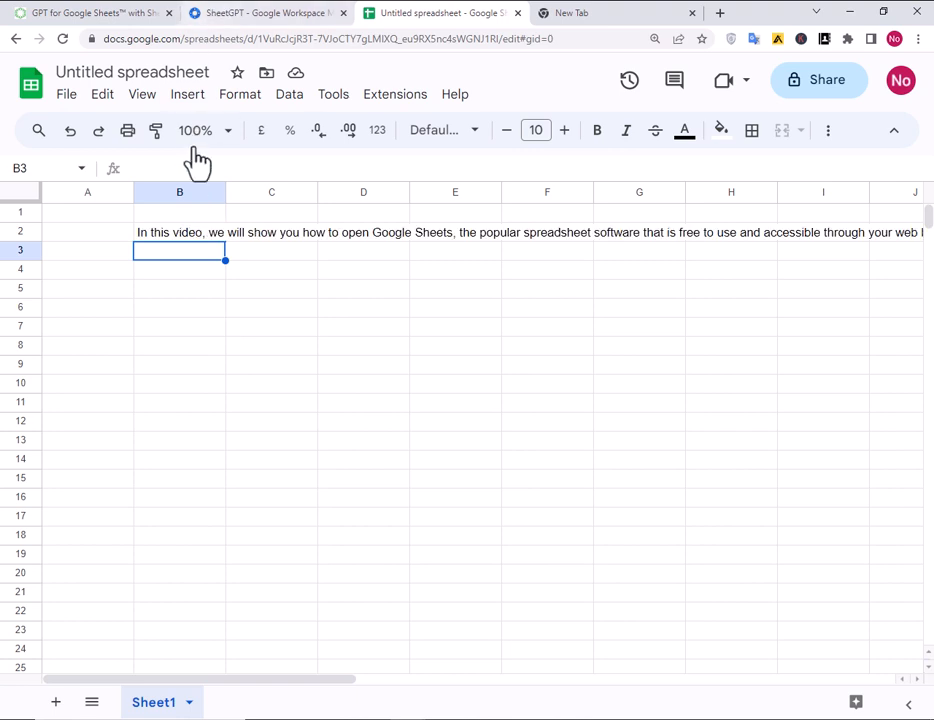
# Step: Examine the generated YouTube description across row 2 and clear the contents of that row
pyautogui.click(146, 239)
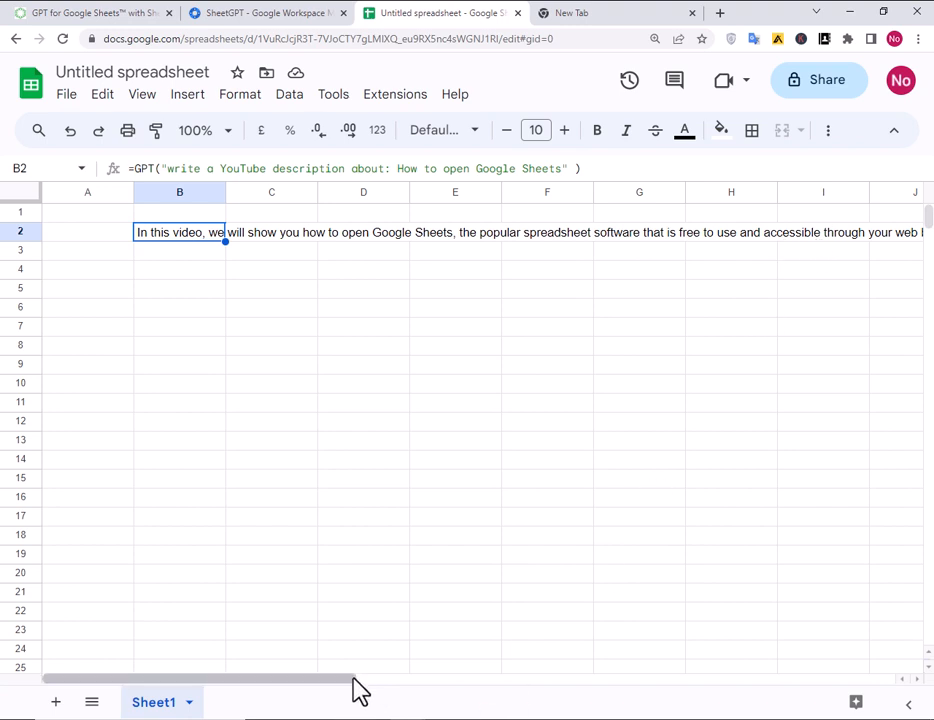
pyautogui.moveTo(359, 679); pyautogui.dragTo(238, 659)
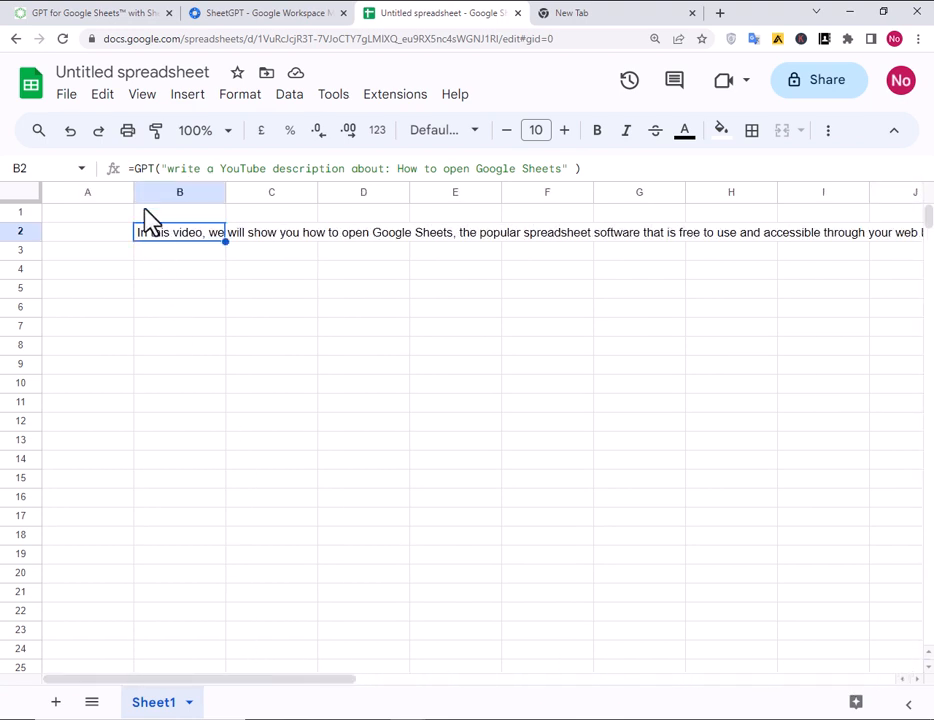
pyautogui.click(330, 230)
pyautogui.click(286, 238)
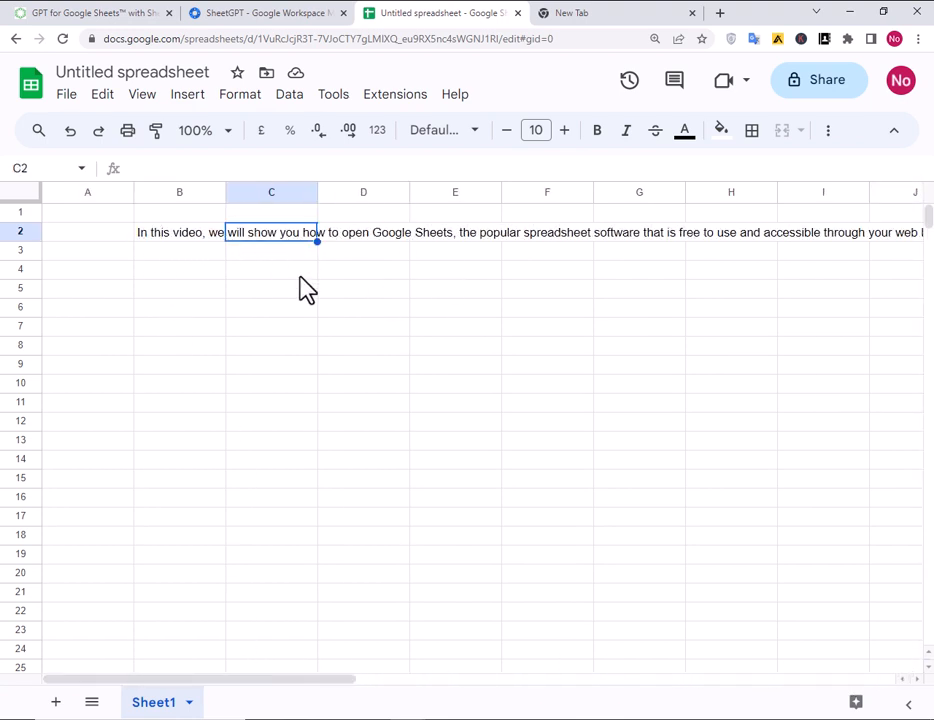
pyautogui.moveTo(212, 236); pyautogui.dragTo(667, 250)
pyautogui.click(548, 370)
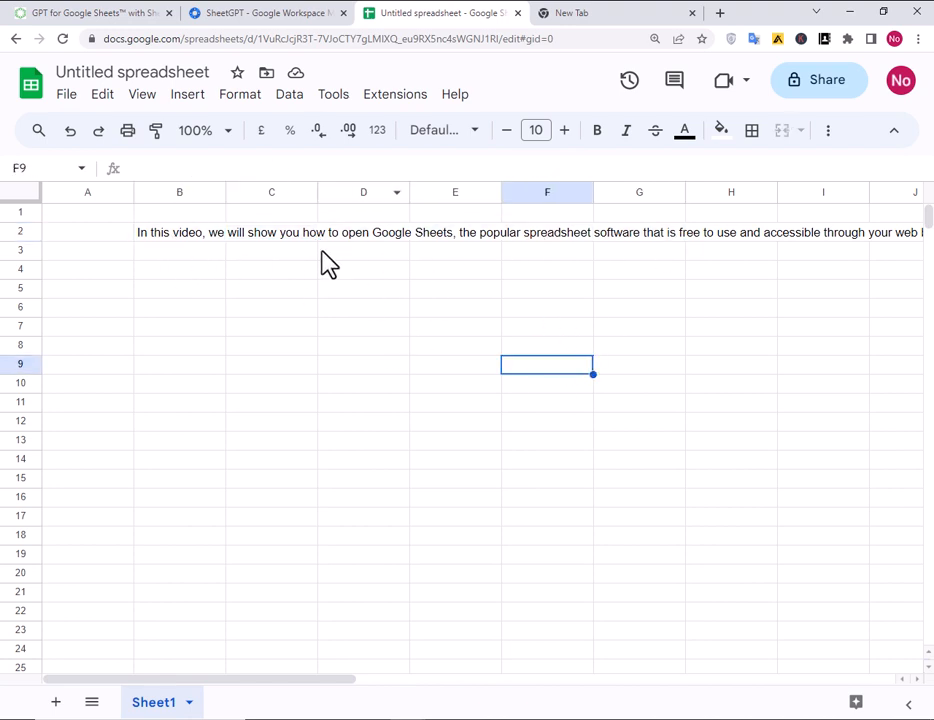
pyautogui.click(22, 232)
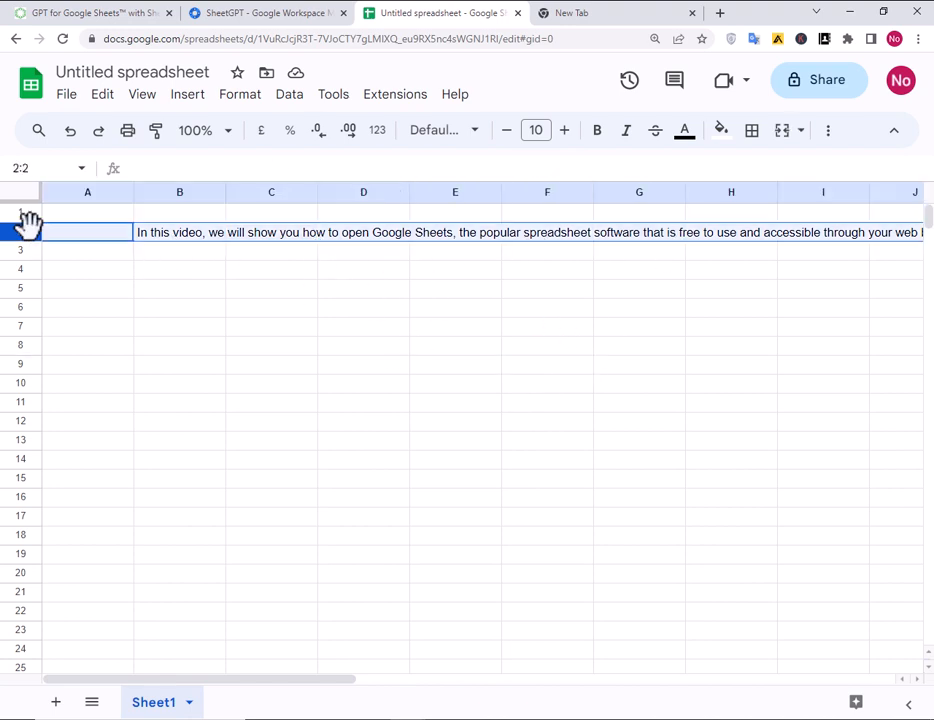
pyautogui.press('Delete')
pyautogui.click(178, 290)
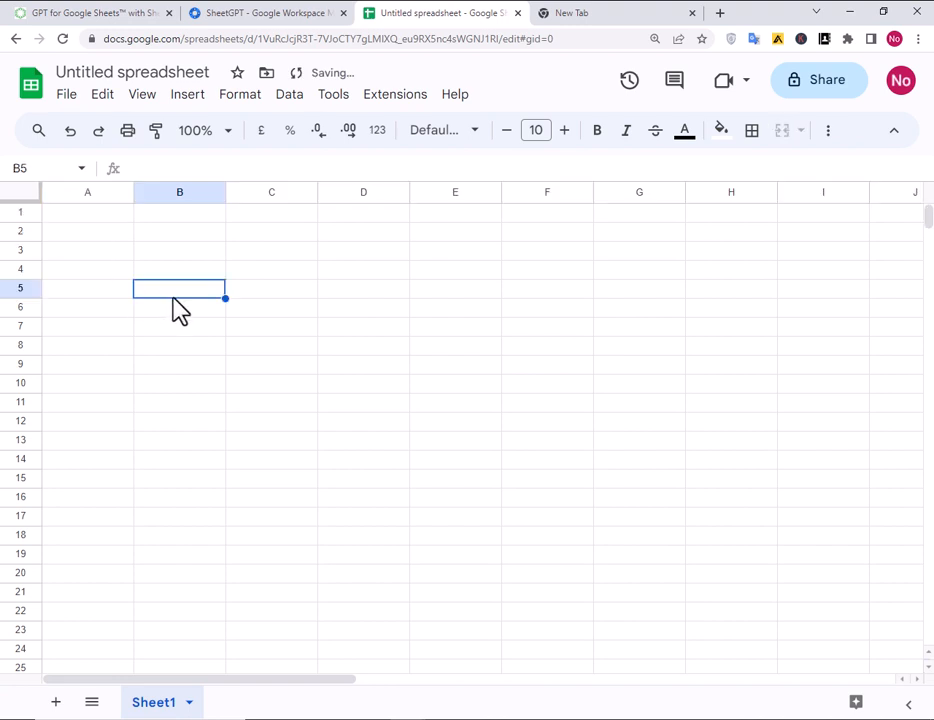
# Step: Enter the formula =GPT("write sum formula") in cell C3, run it and check the generated text
pyautogui.click(257, 258)
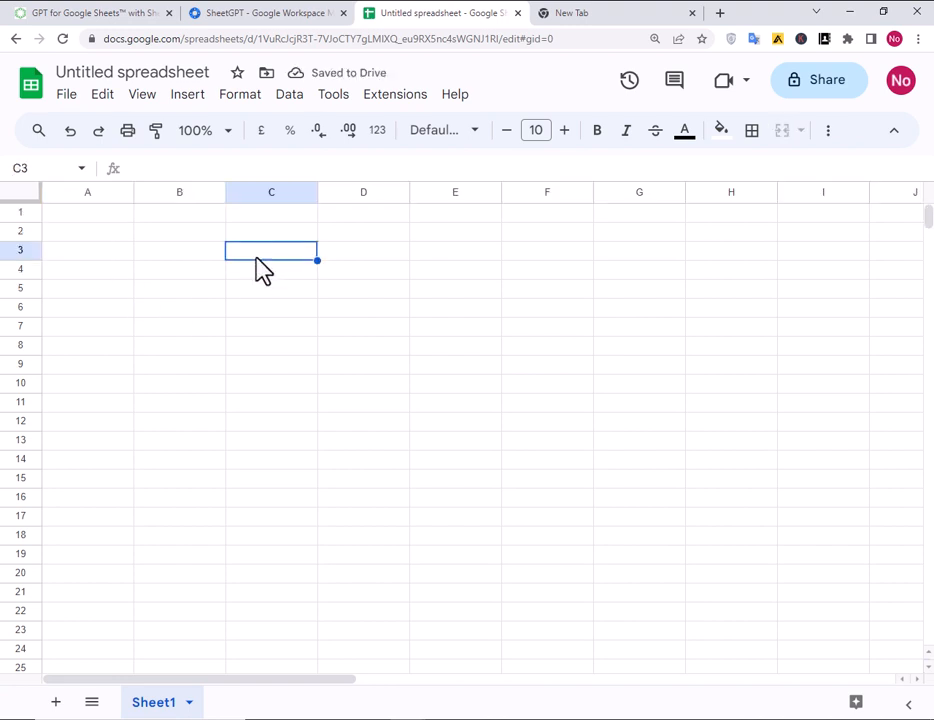
pyautogui.write('=')
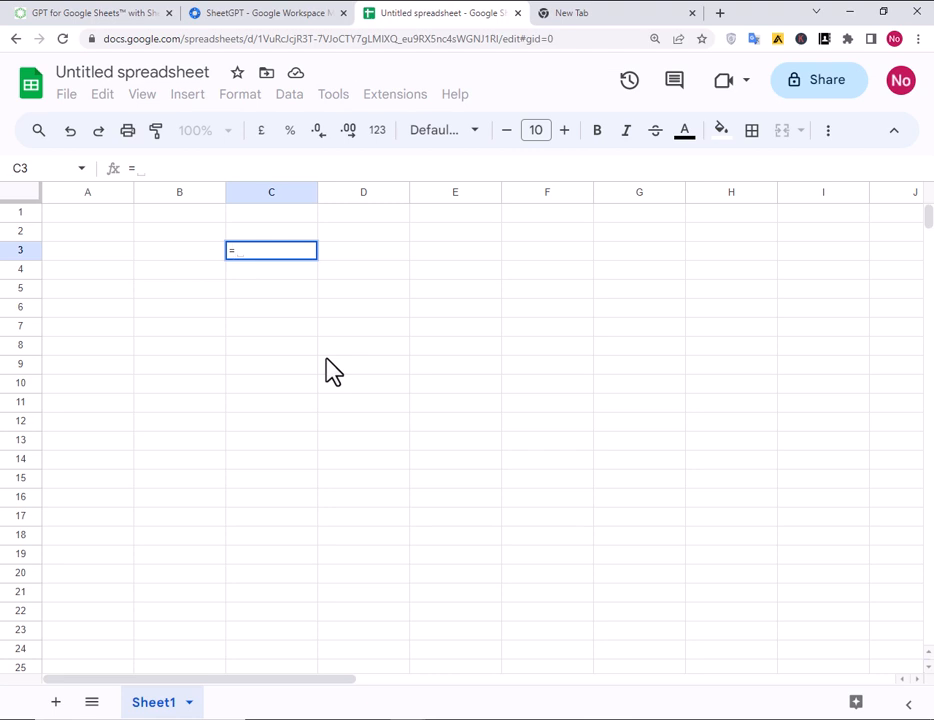
pyautogui.write('F')
pyautogui.press('BackSpace')
pyautogui.write('G')
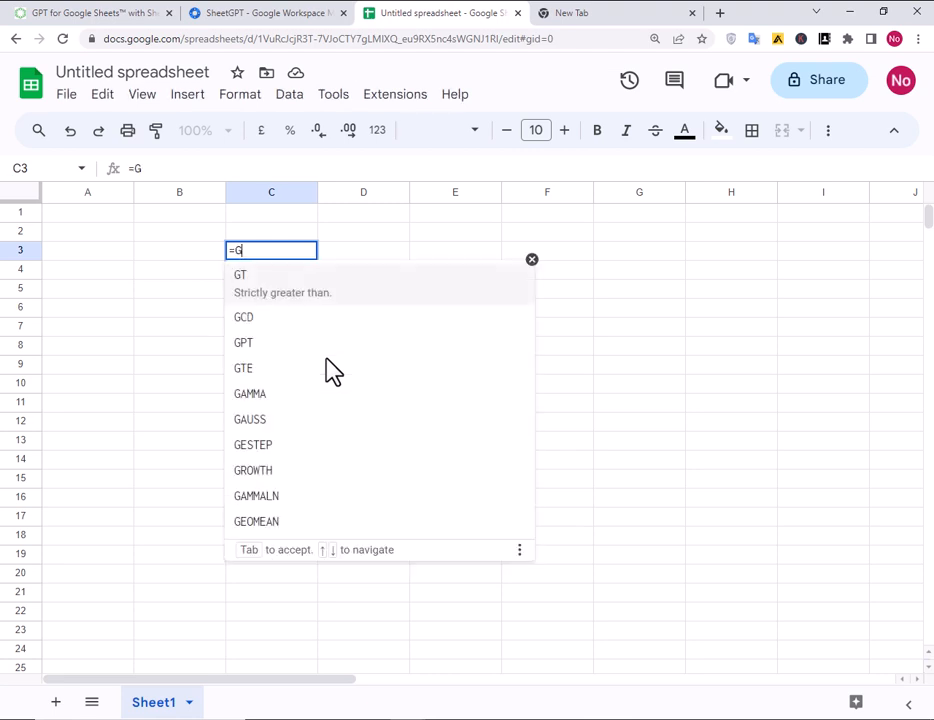
pyautogui.write('PT(')
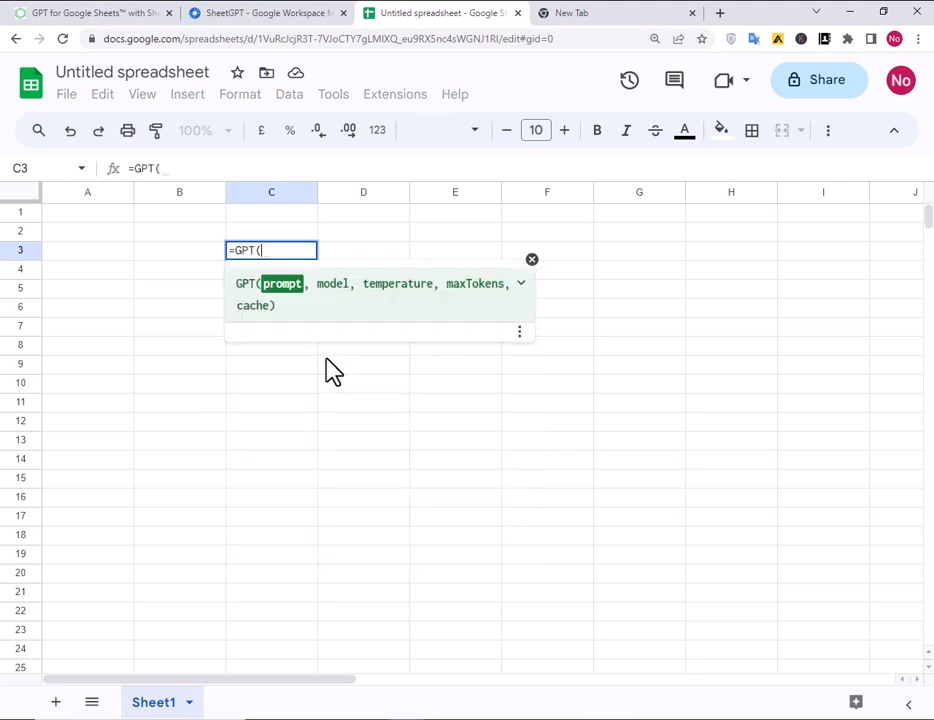
pyautogui.write('"write')
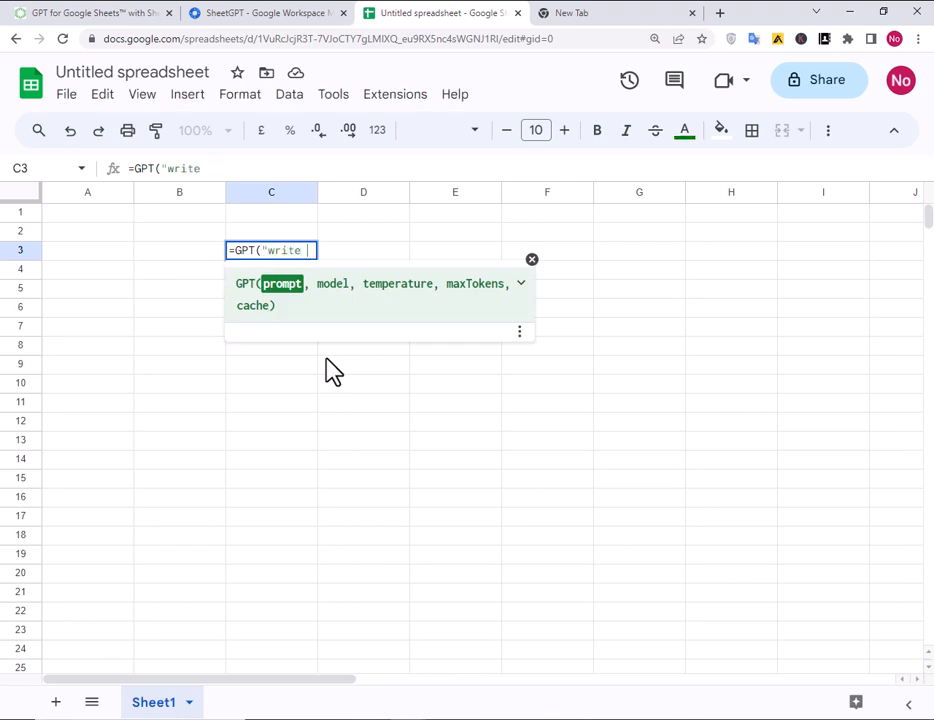
pyautogui.write(' sum formul')
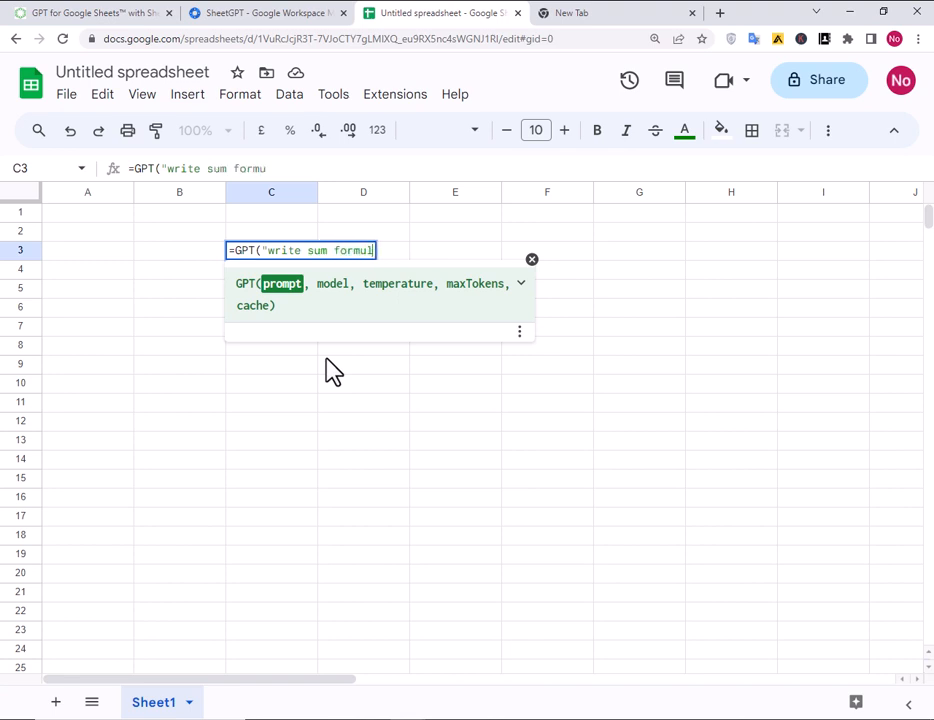
pyautogui.write('a')
pyautogui.write('")')
pyautogui.press('Return')
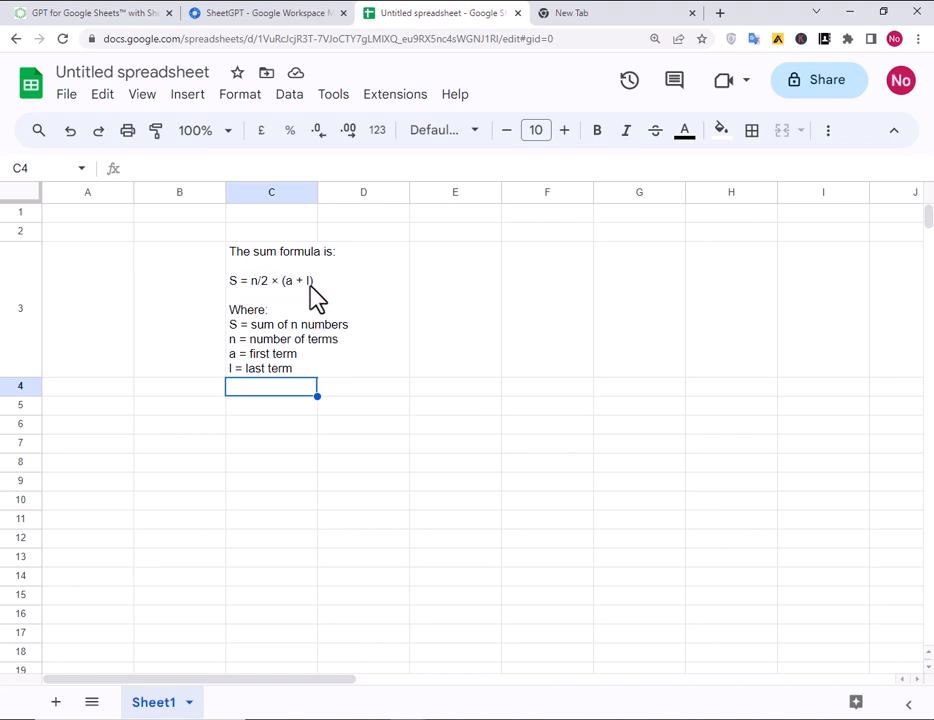
pyautogui.click(310, 306)
pyautogui.click(347, 346)
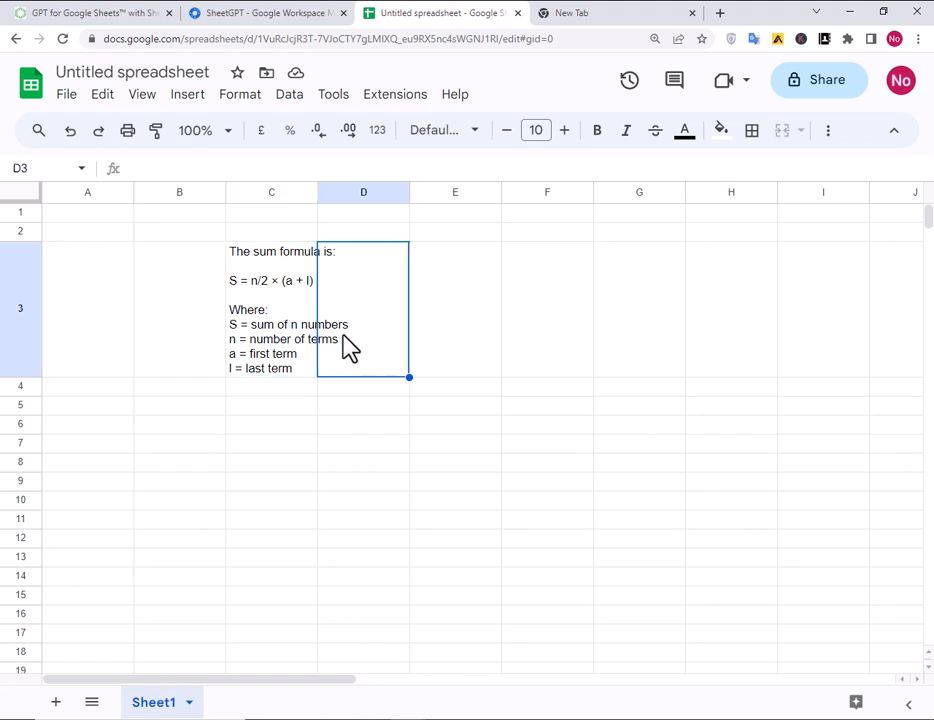